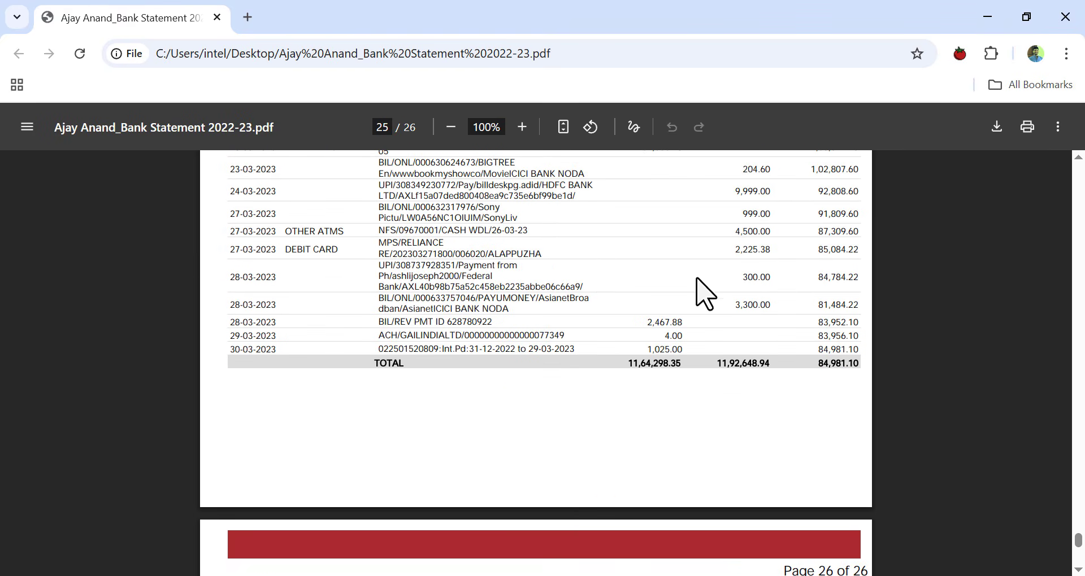
- Browse through the bank statement PDF's transaction pages
scroll(529, 313, "up", 6)
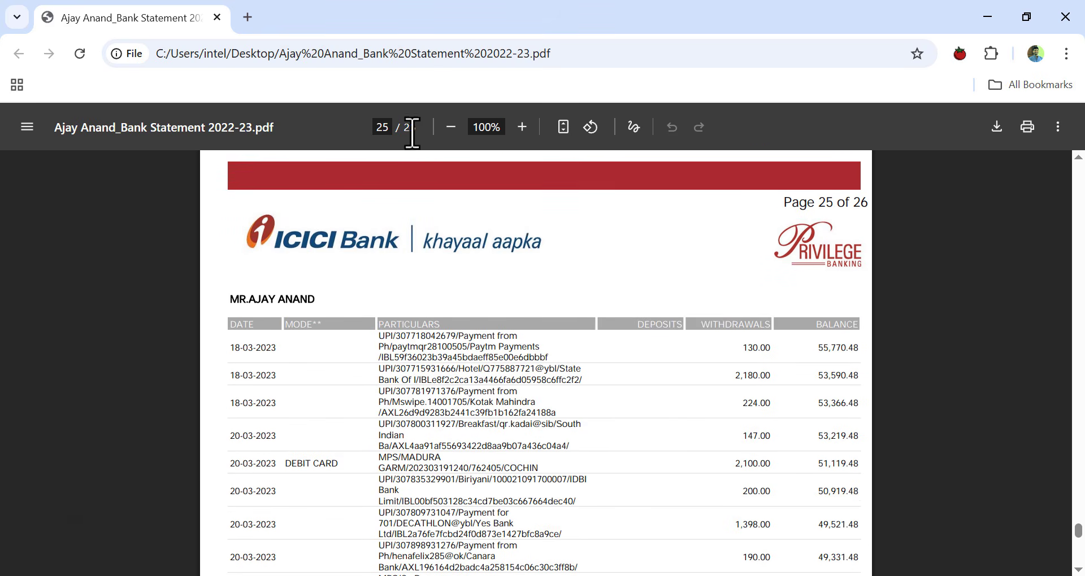
scroll(475, 364, "up", 20)
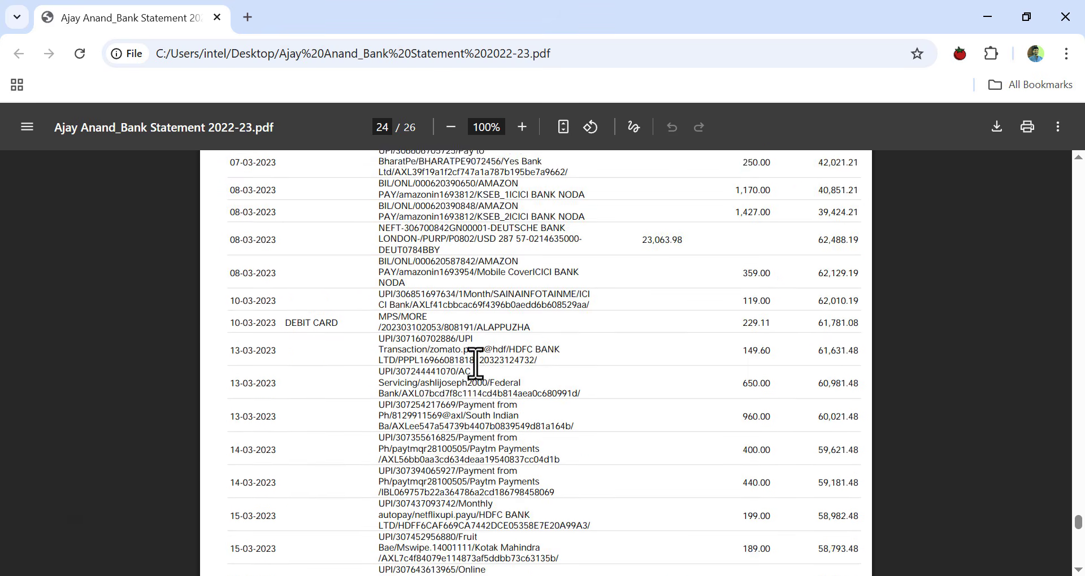
scroll(475, 364, "up", 20)
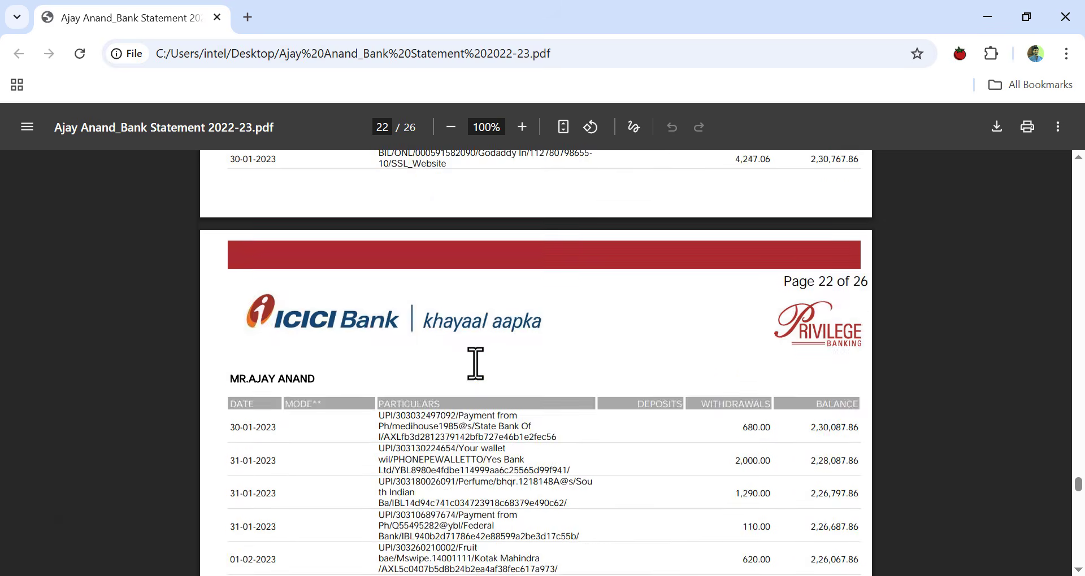
scroll(475, 364, "up", 10)
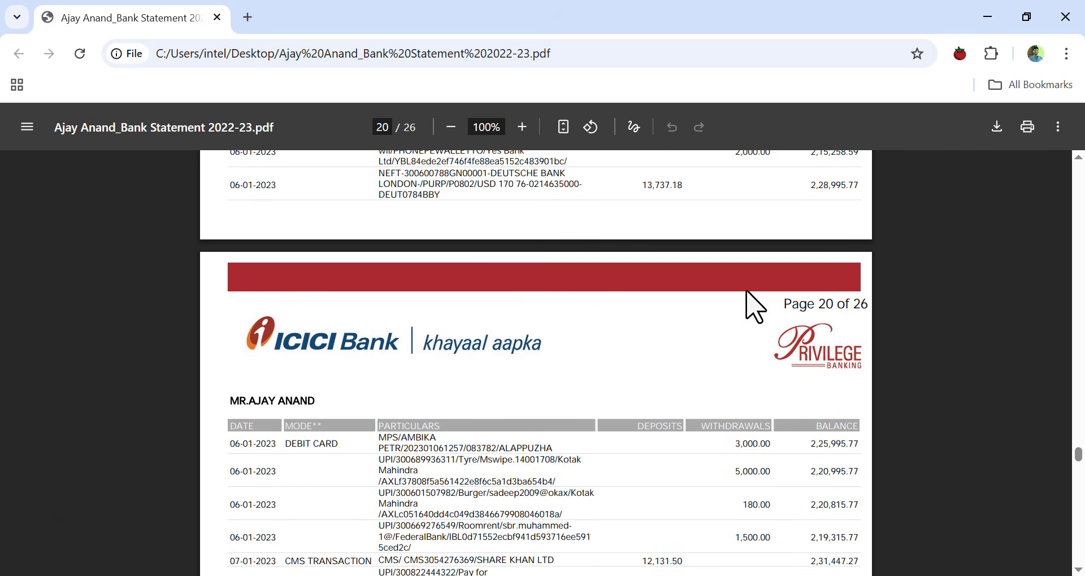
- Minimize the browser and launch Excel with a new blank workbook
left_click(1066, 17)
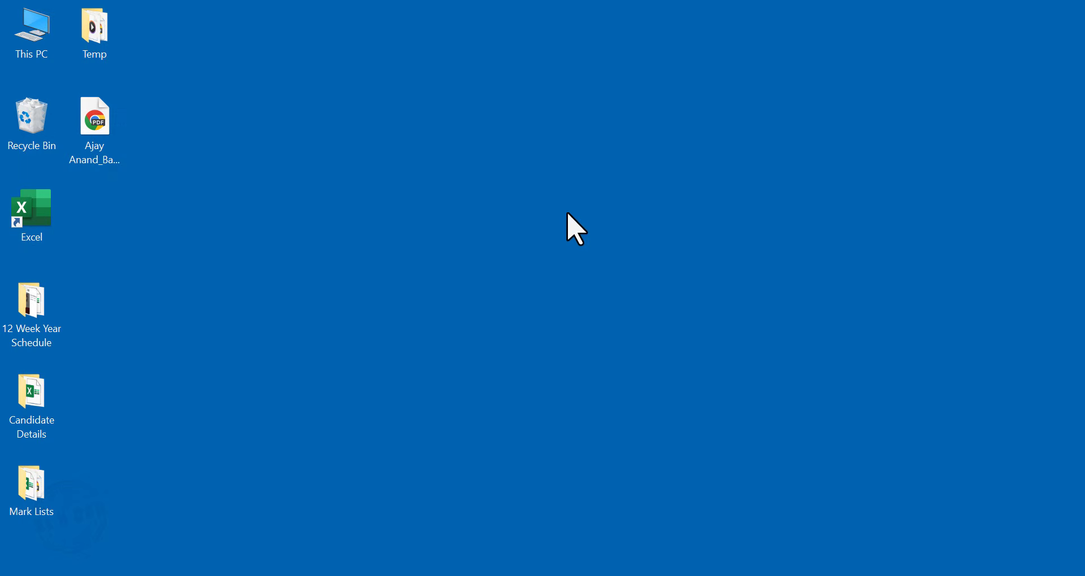
double_click(50, 222)
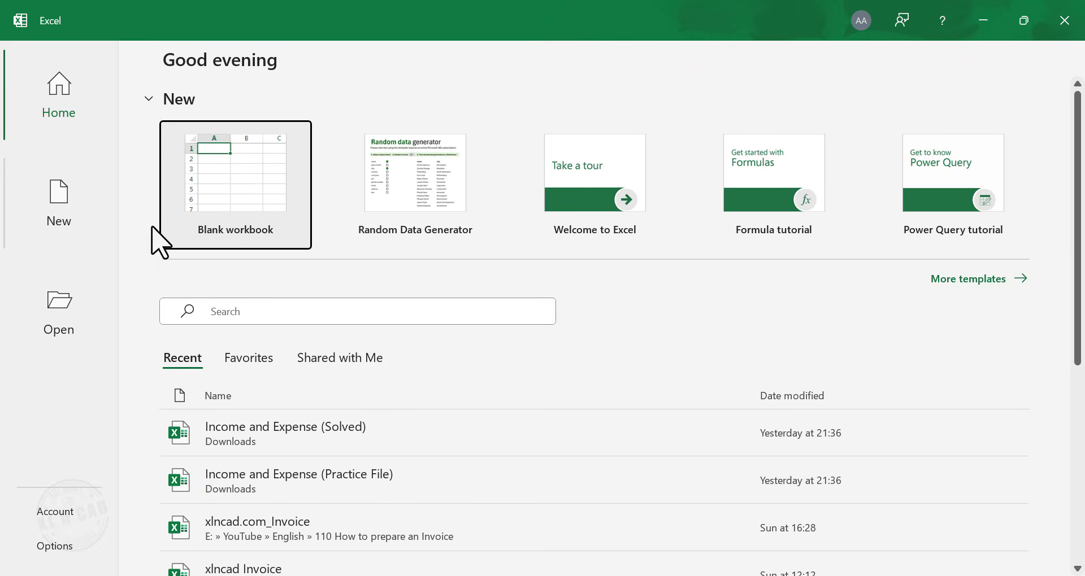
left_click(261, 194)
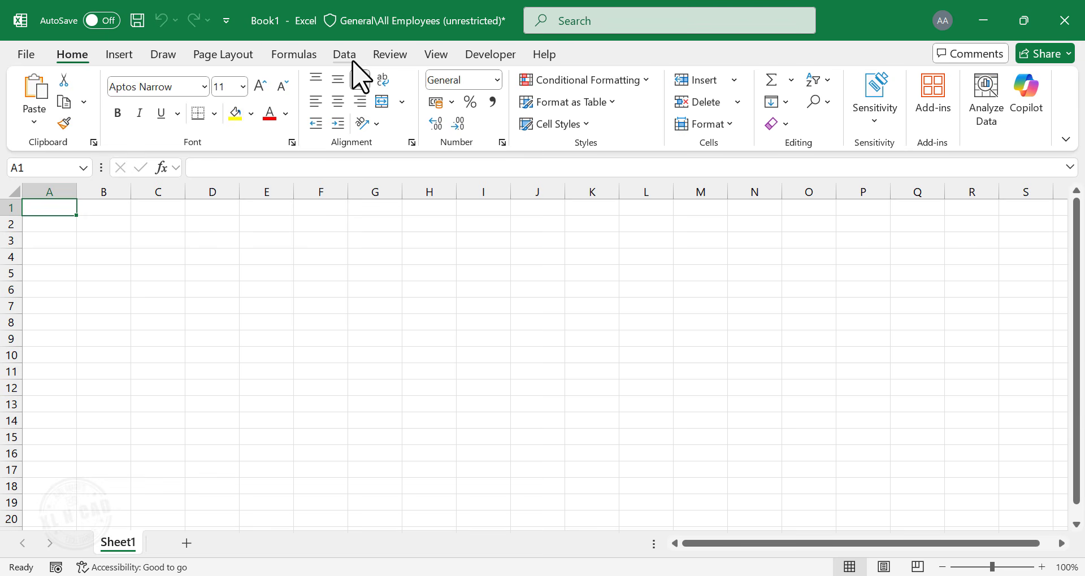
- Start a PDF import and open the bank statement PDF from the Desktop
left_click(350, 58)
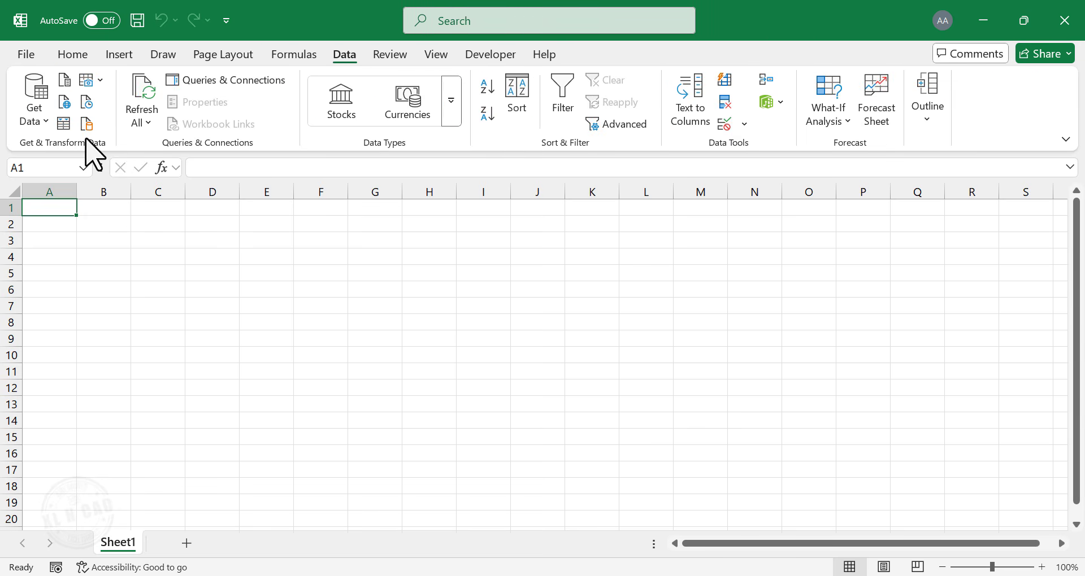
left_click(40, 126)
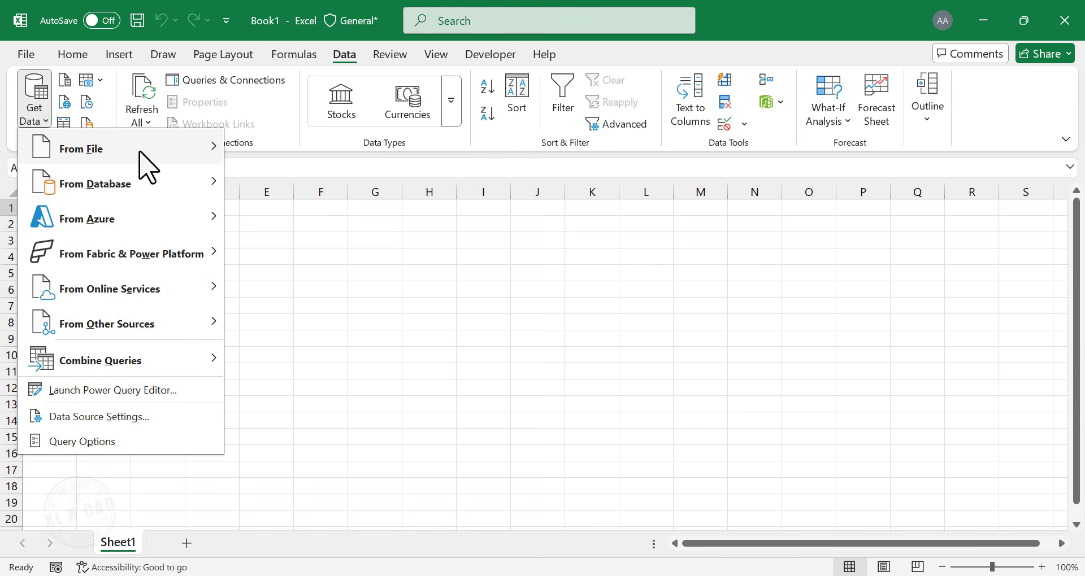
mouse_move(146, 151)
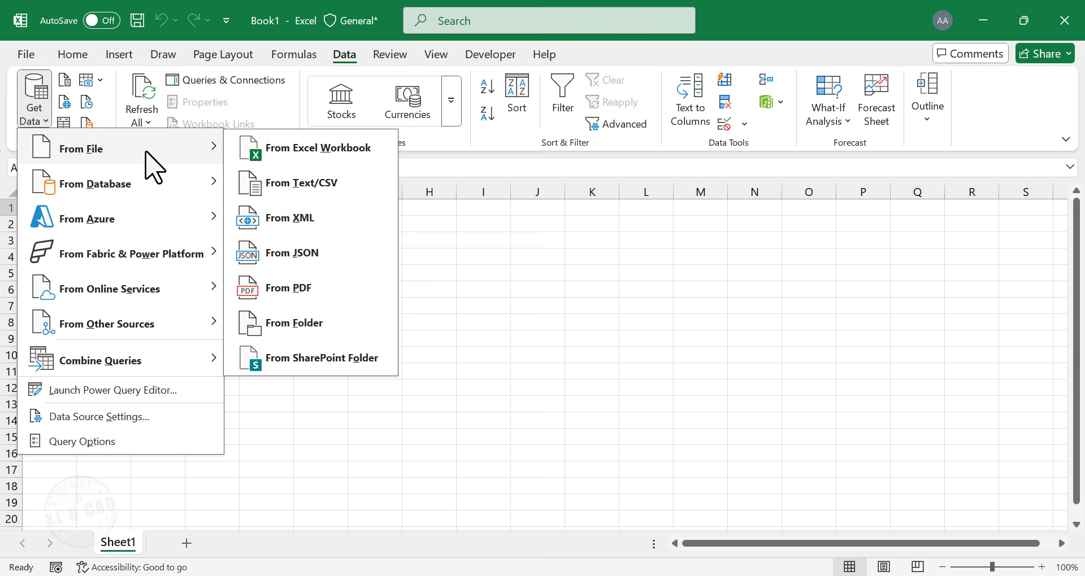
left_click(339, 294)
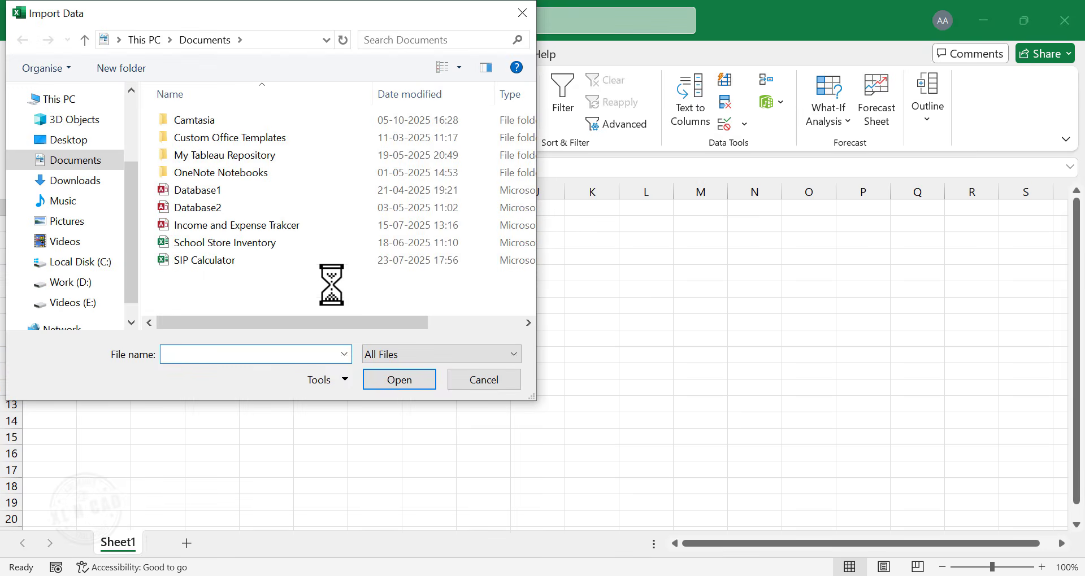
left_click(75, 142)
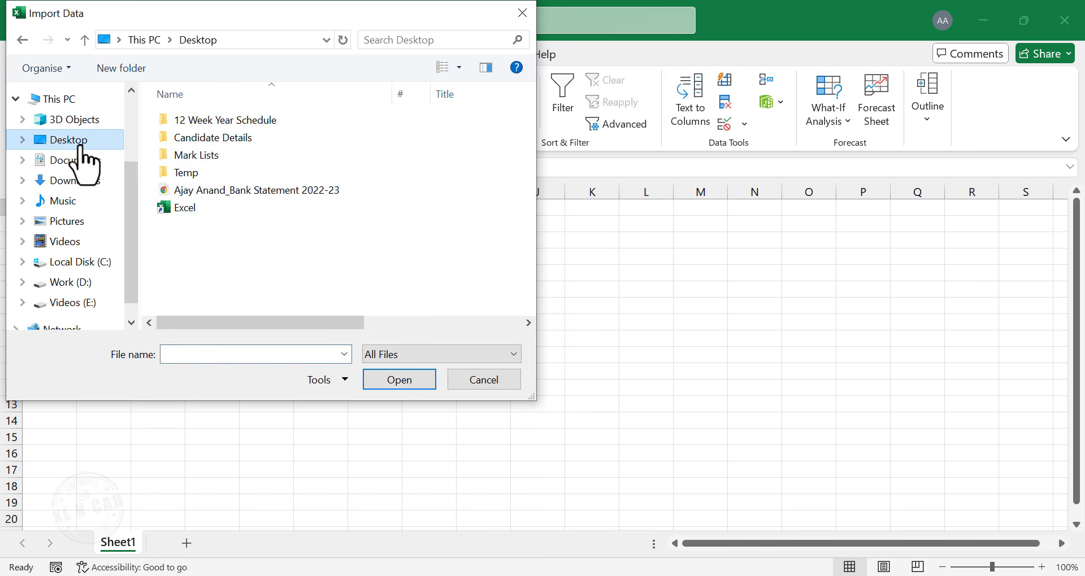
left_click(285, 192)
left_click(421, 380)
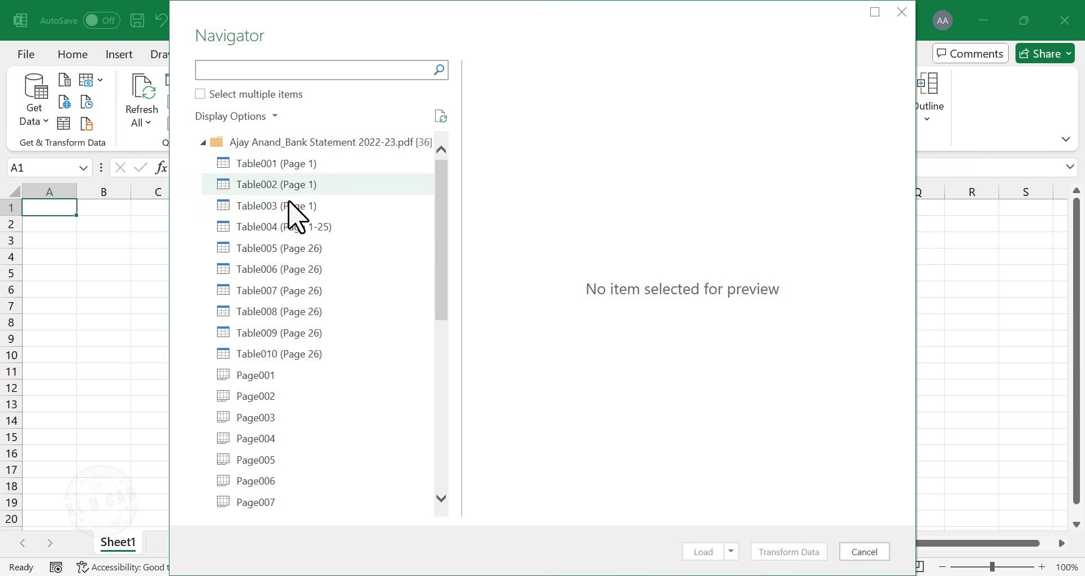
- Preview the tables listed in the Navigator, including Table001, Table003 and Table004 (Page 1-25)
scroll(288, 260, "down", 1)
scroll(299, 266, "down", 4)
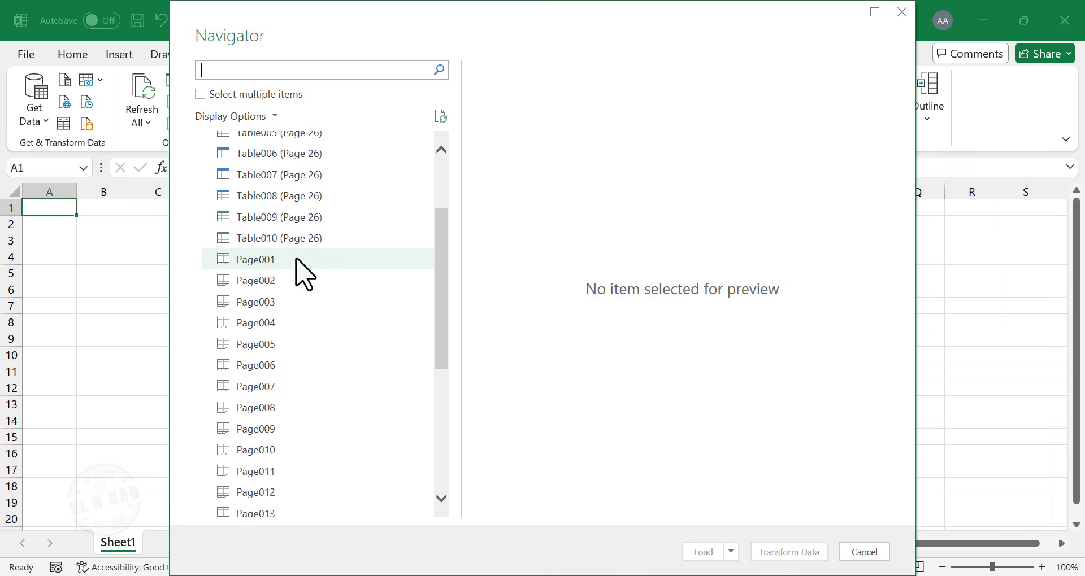
scroll(295, 351, "down", 1)
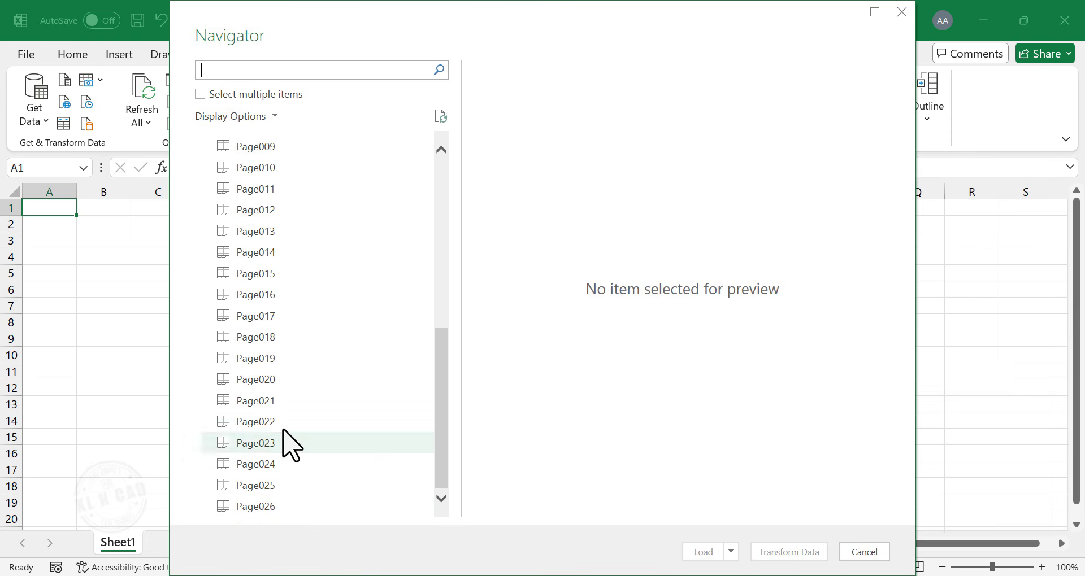
scroll(289, 413, "up", 6)
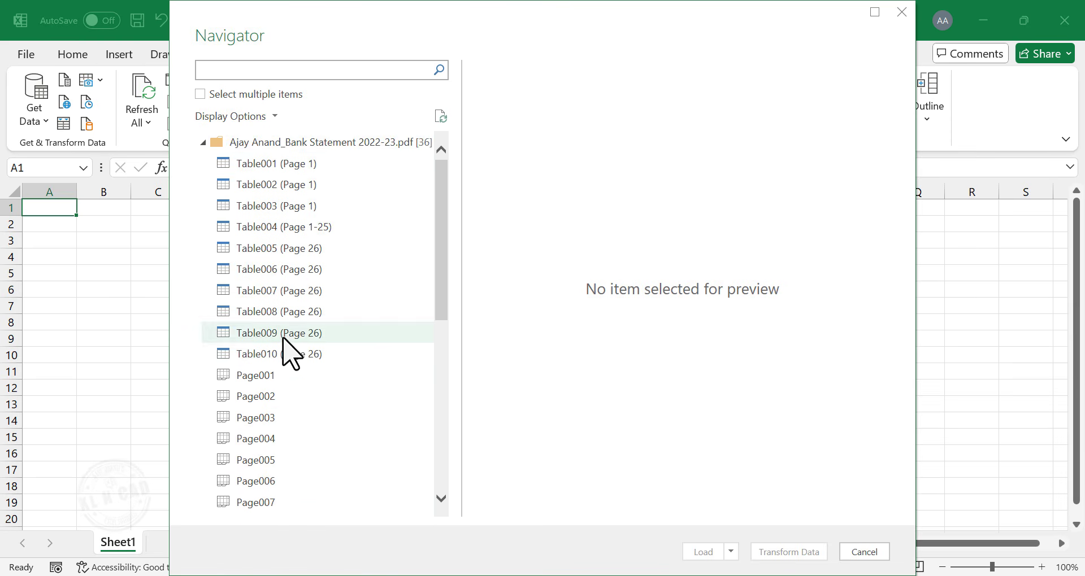
left_click(336, 166)
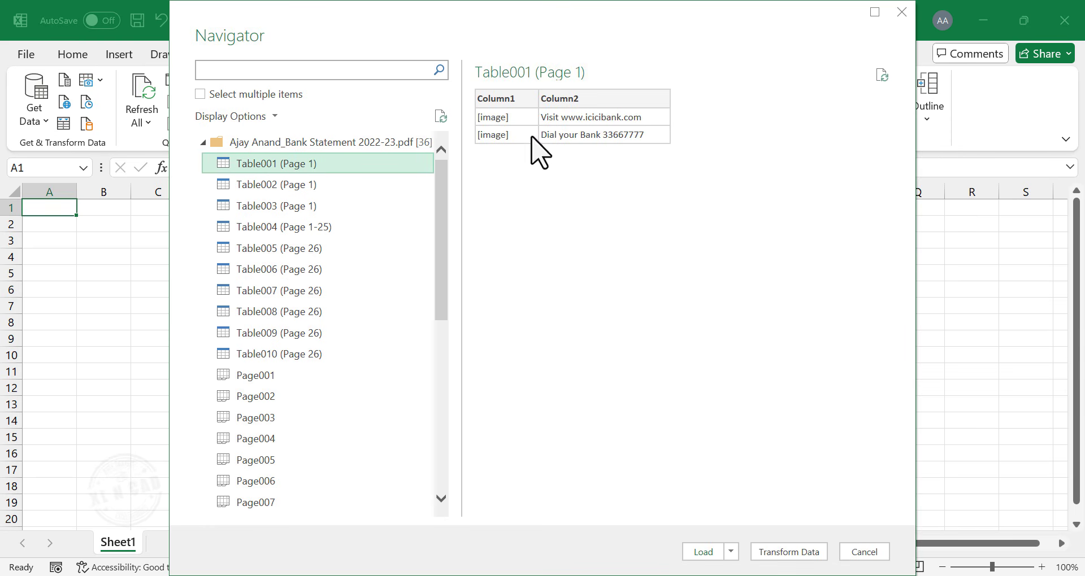
left_click(270, 210)
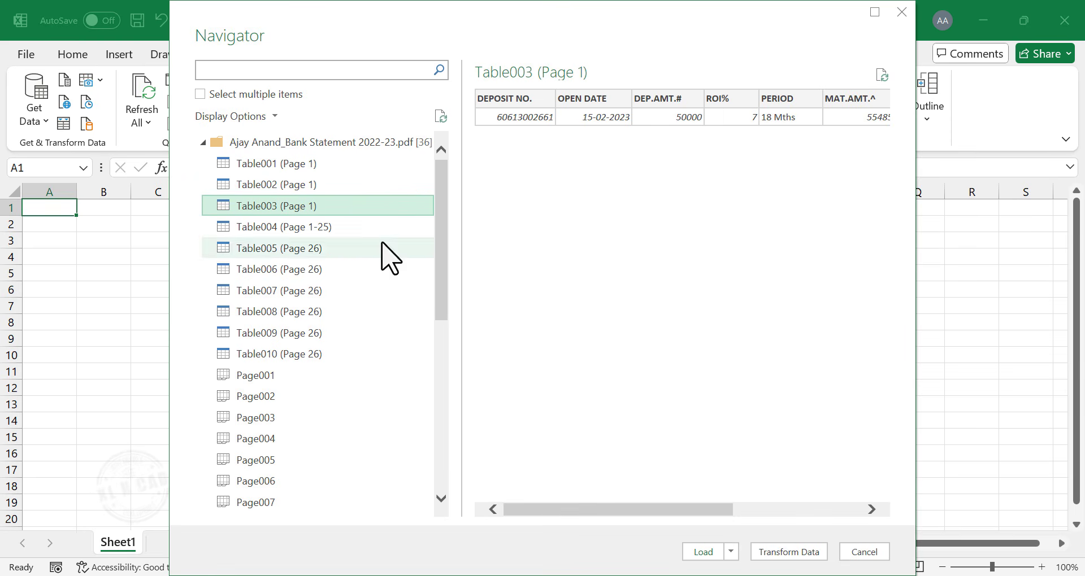
left_click(277, 228)
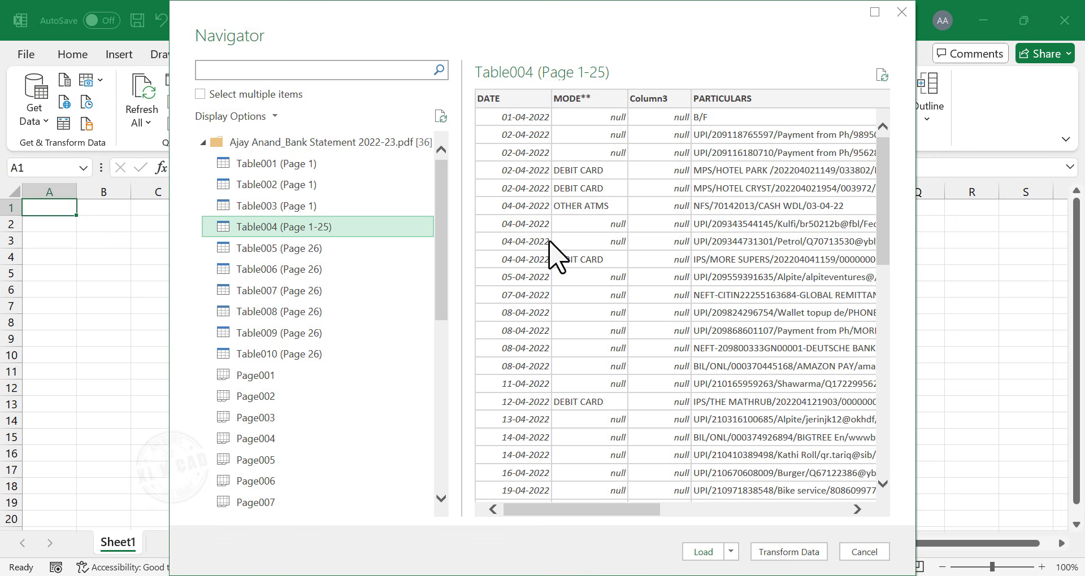
- Enable multiple selection, tick Table004 (Page 1-25) and open it for transformation in Power Query Editor
left_click(200, 95)
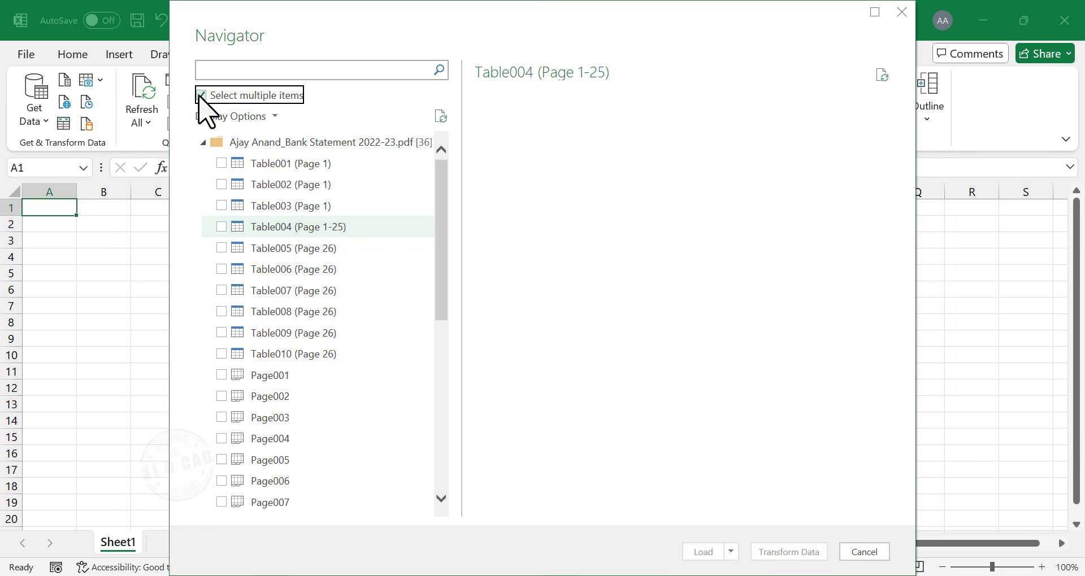
left_click(221, 227)
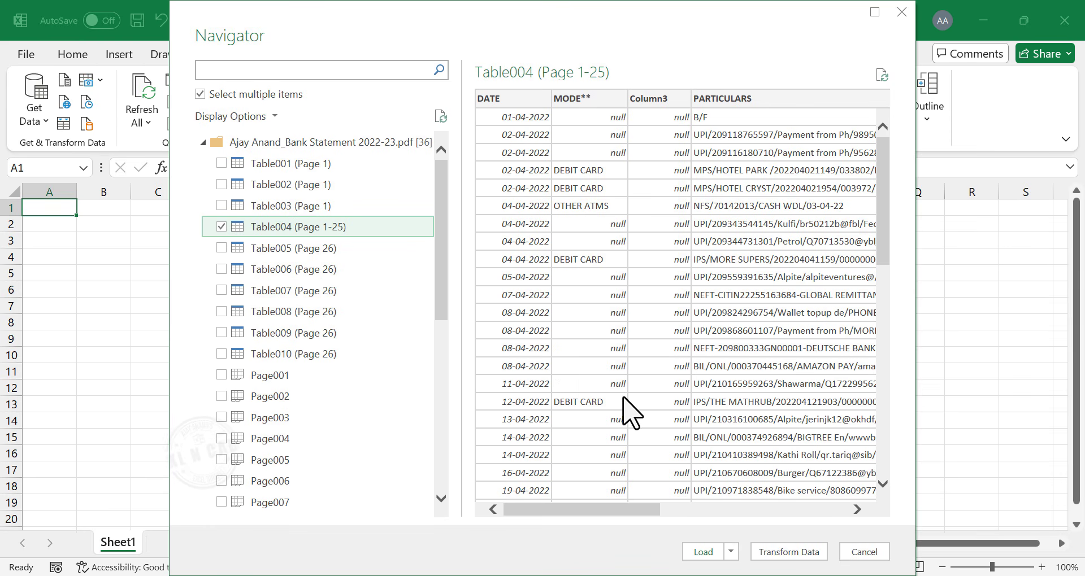
left_click_drag(648, 509, 820, 503)
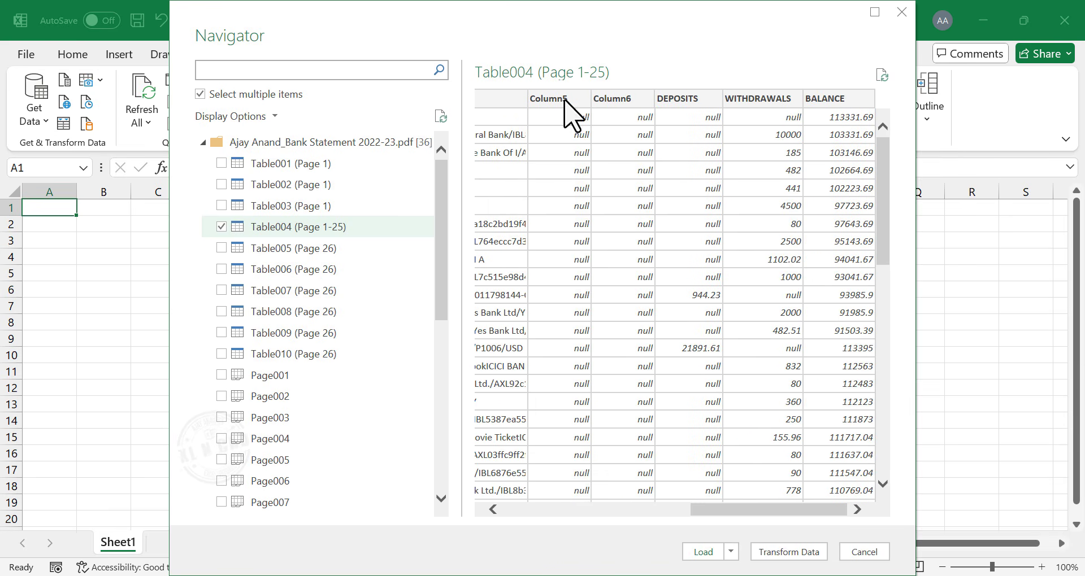
left_click_drag(727, 511, 520, 516)
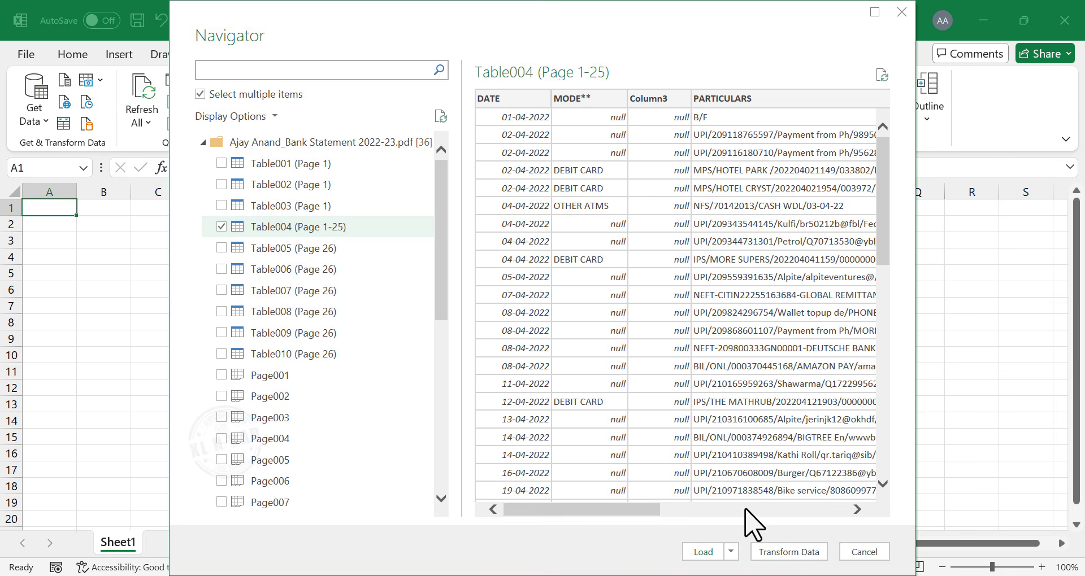
left_click(789, 552)
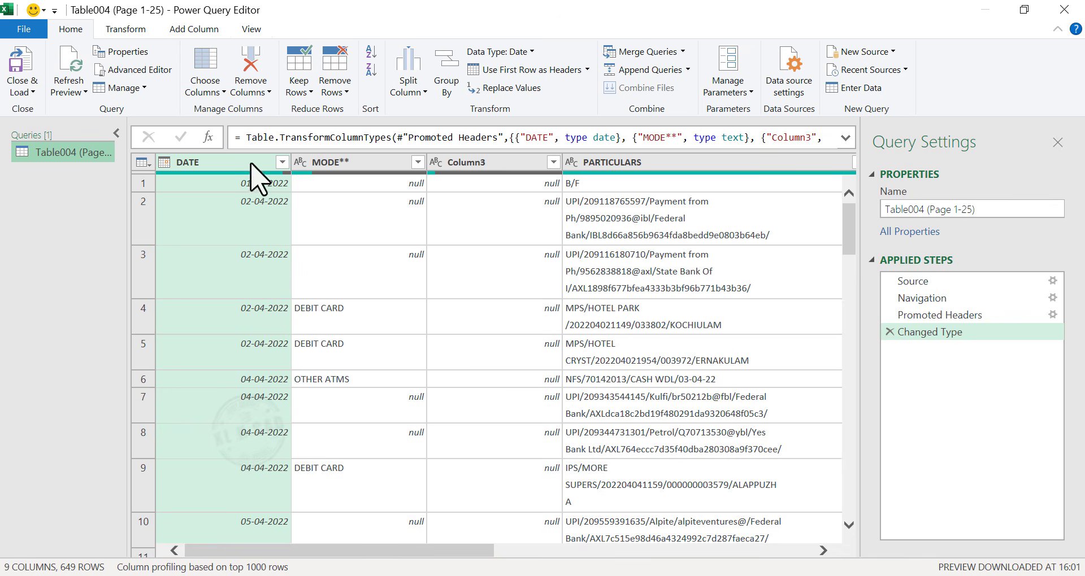
- Check the Column6 values and remove the Column6 column from the query
left_click_drag(406, 563, 758, 552)
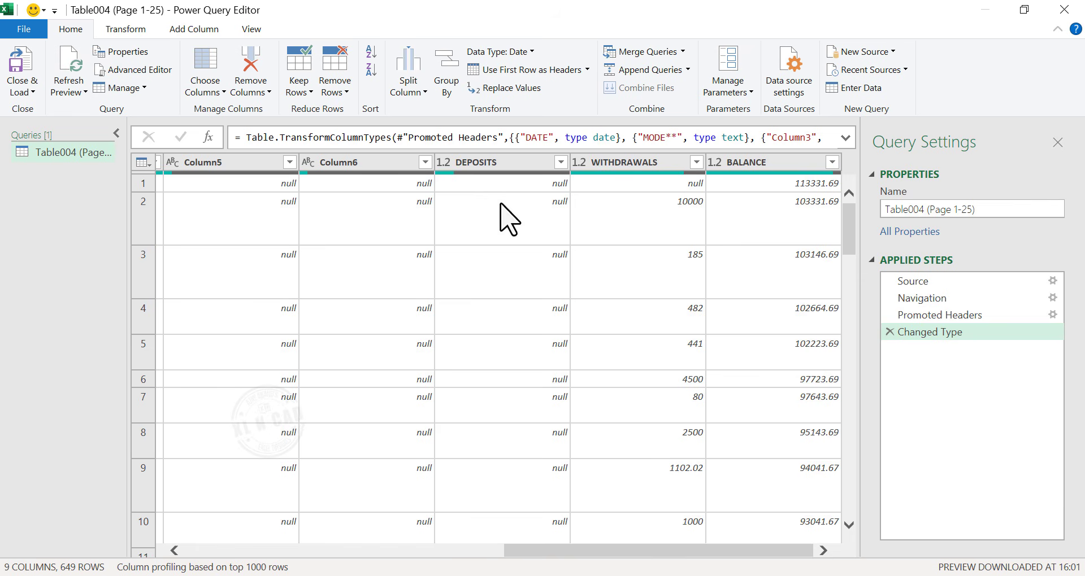
left_click_drag(605, 552, 425, 475)
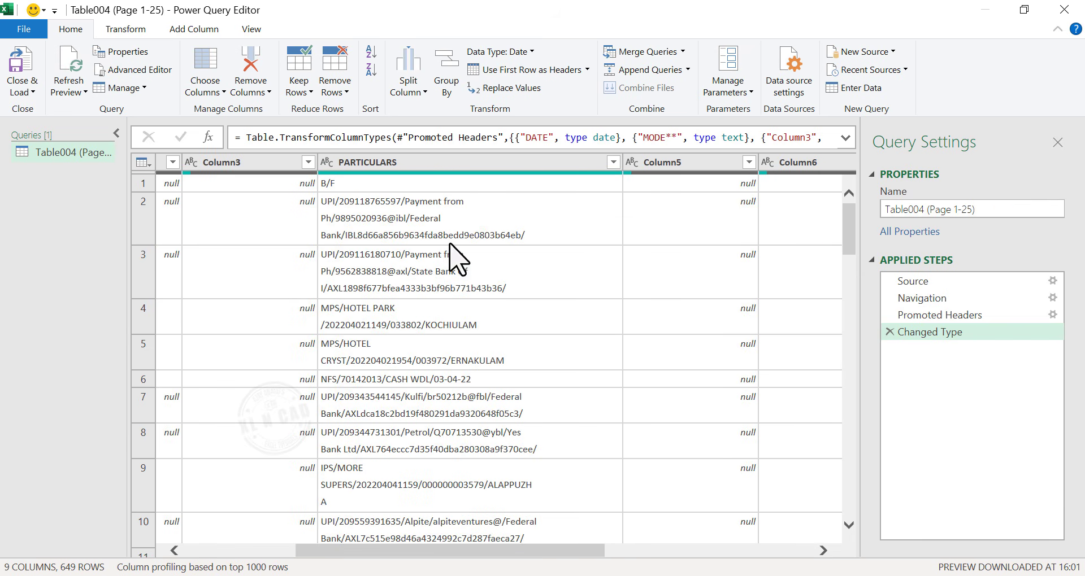
left_click_drag(424, 552, 237, 556)
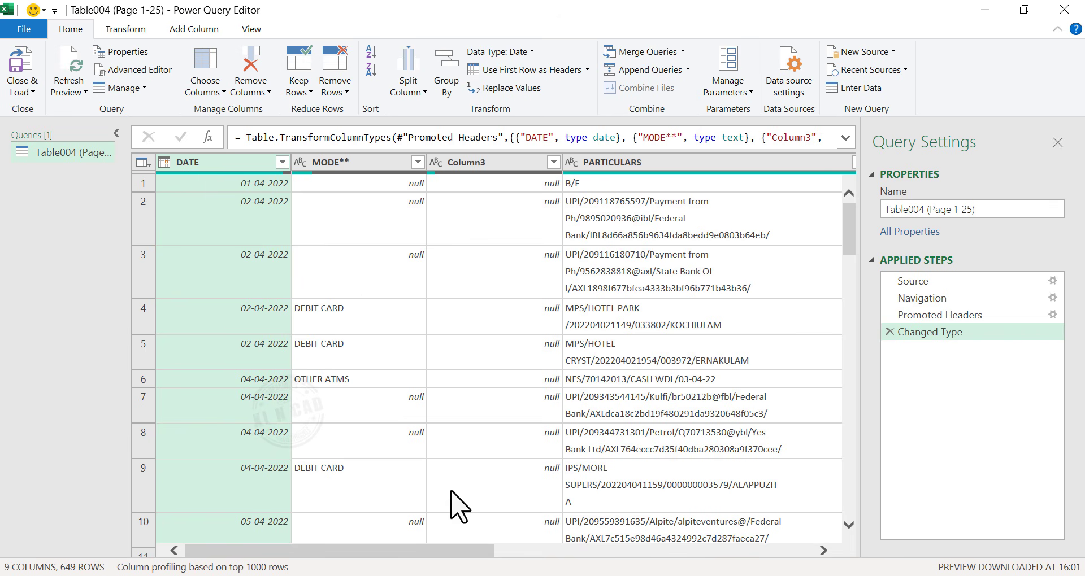
left_click_drag(424, 550, 805, 552)
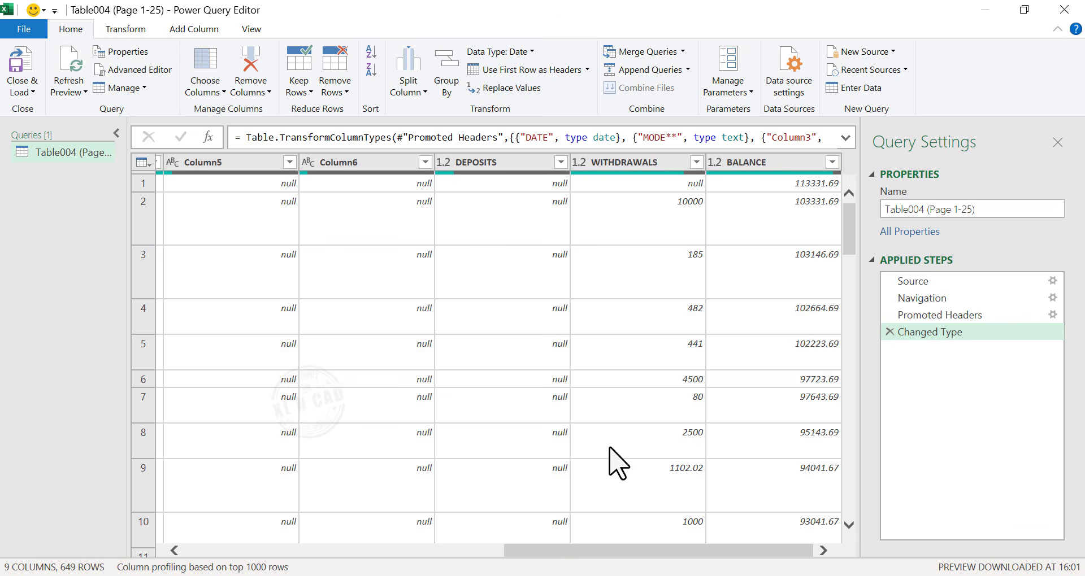
left_click_drag(588, 561, 527, 560)
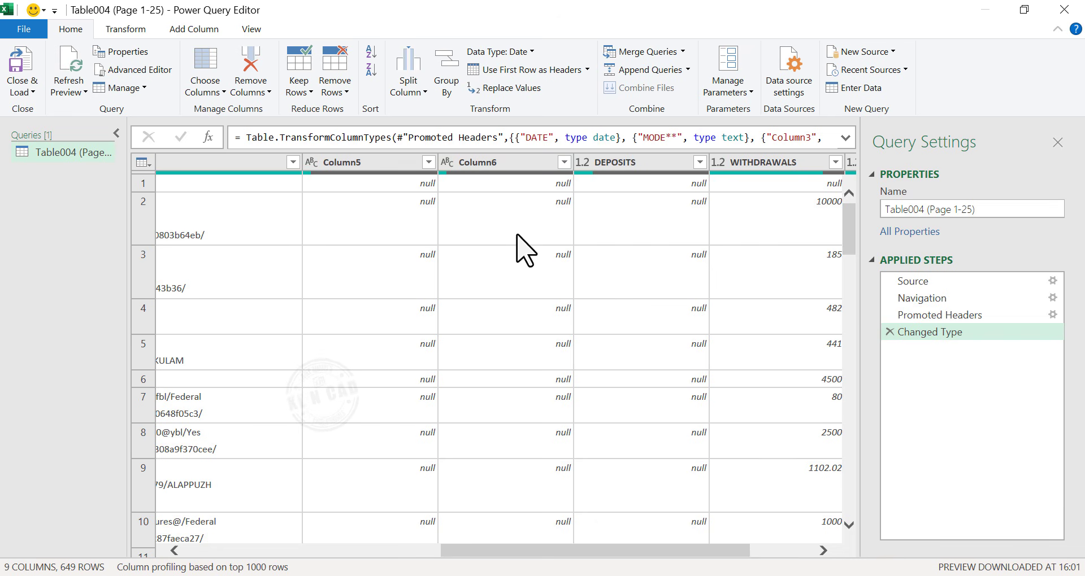
left_click(564, 162)
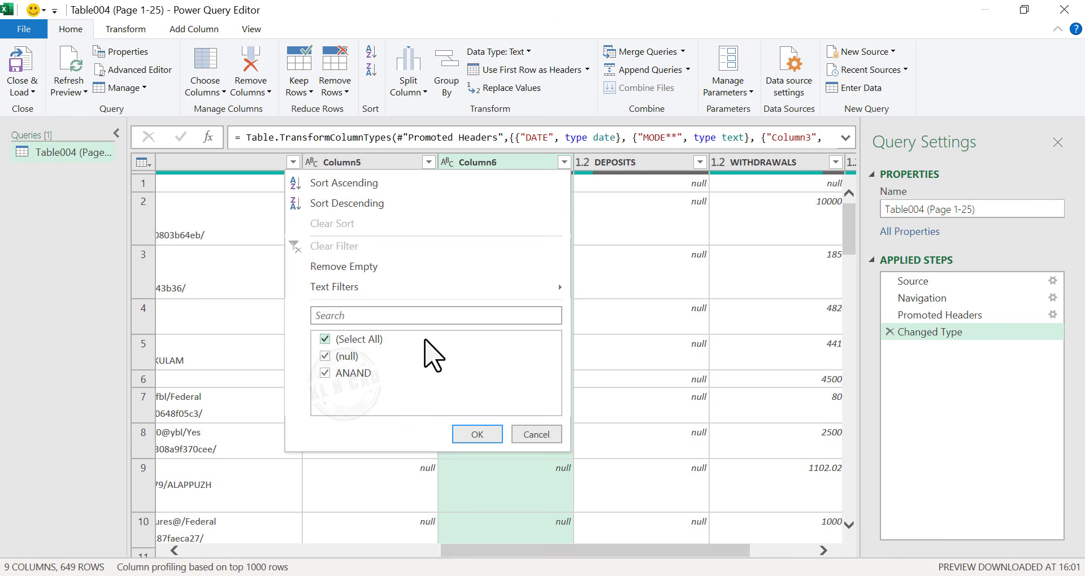
left_click(537, 434)
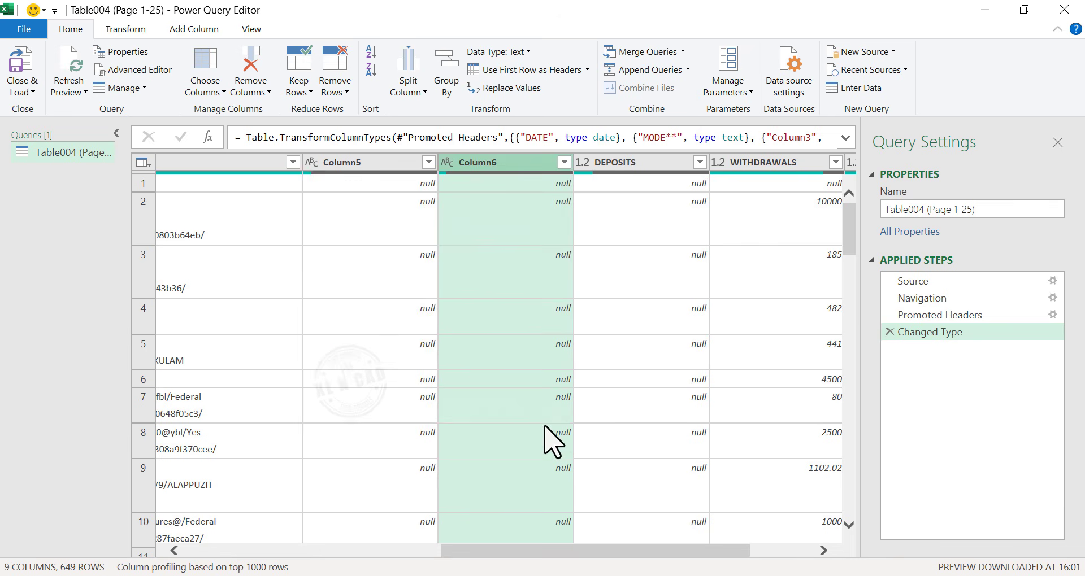
right_click(538, 164)
left_click(540, 89)
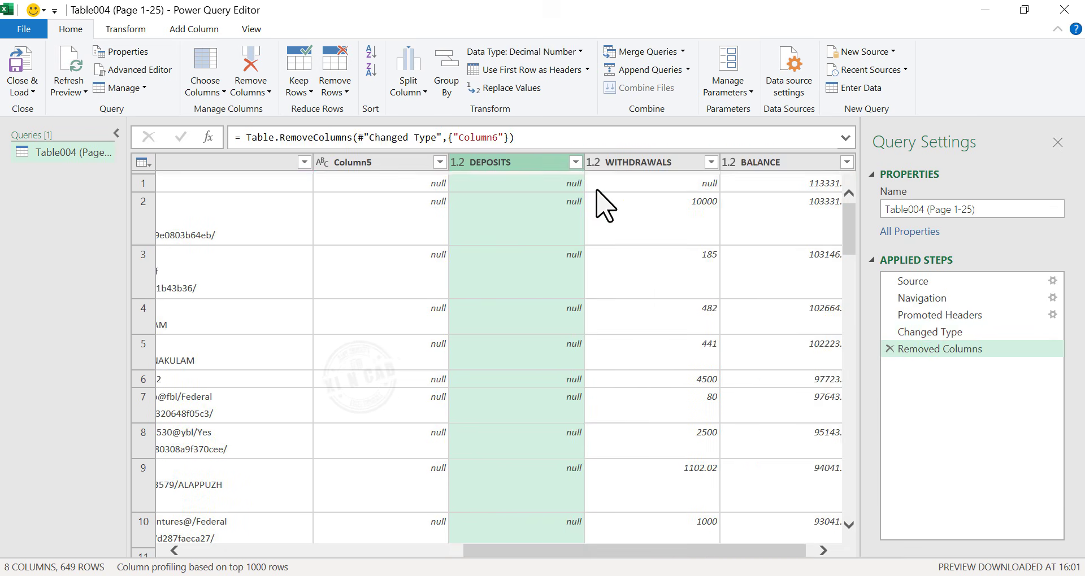
- Check the Column5 values and remove the Column5 column from the query
left_click(439, 163)
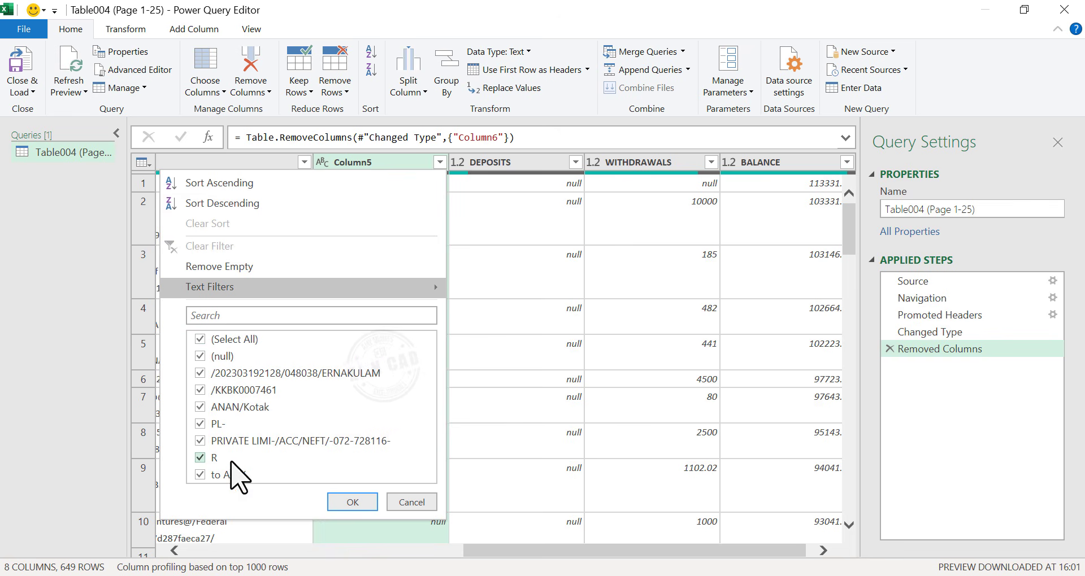
left_click(362, 502)
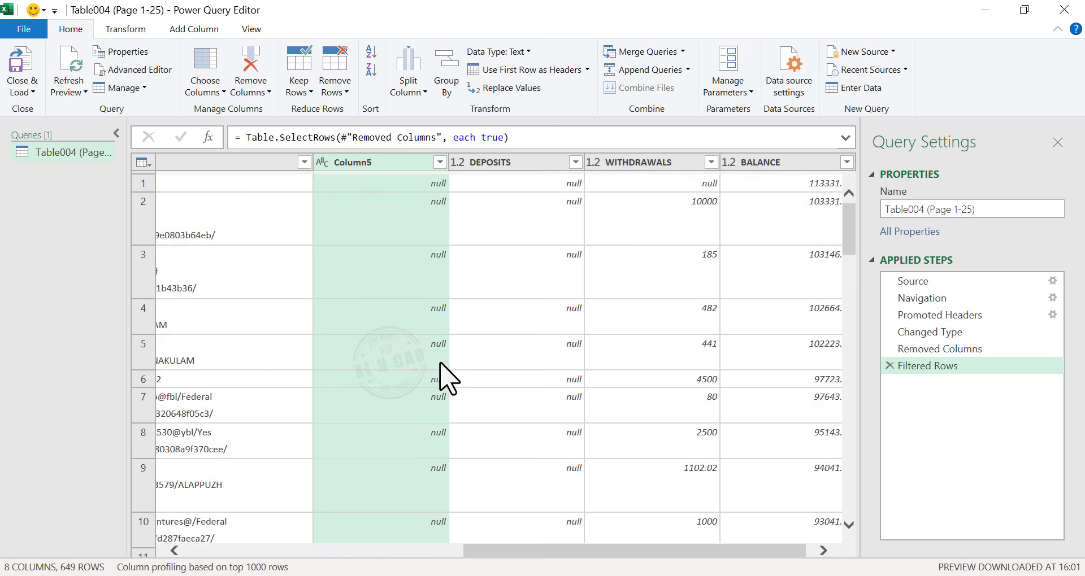
right_click(416, 163)
left_click(452, 192)
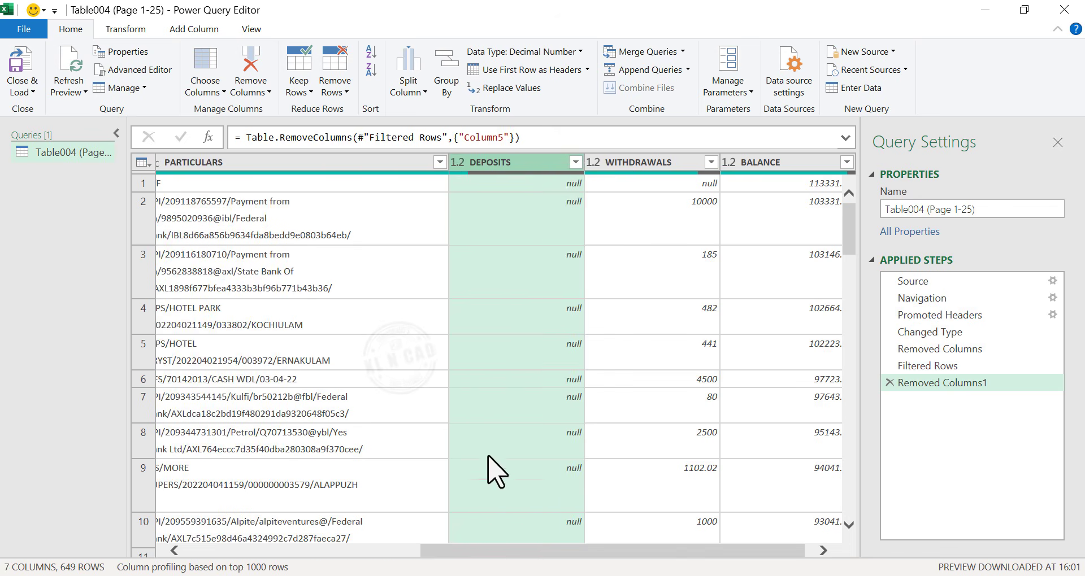
- Check the Column3 values and remove the Column3 column from the query
left_click_drag(489, 553, 368, 553)
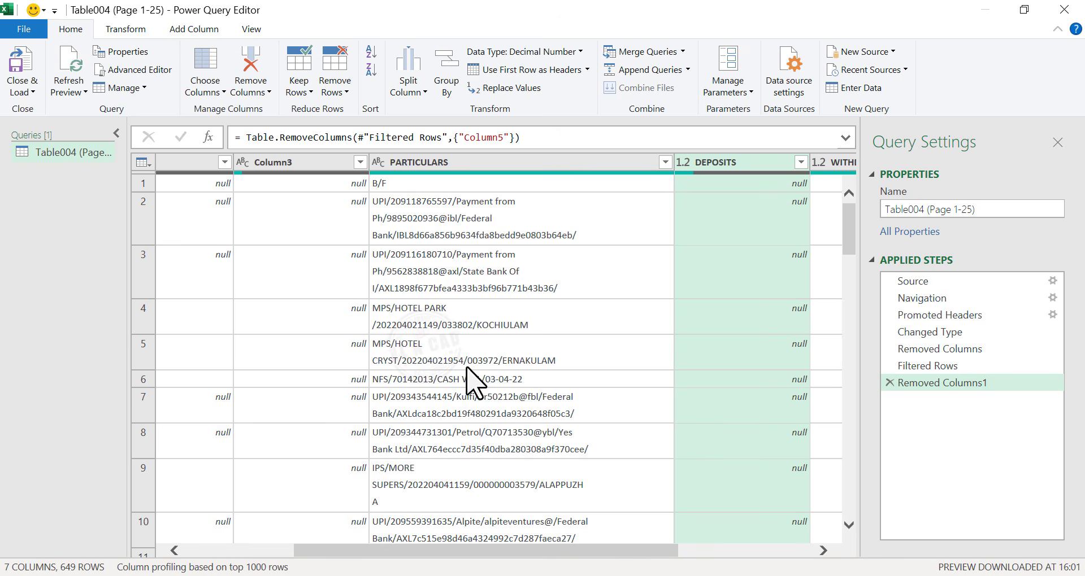
left_click_drag(424, 562, 307, 562)
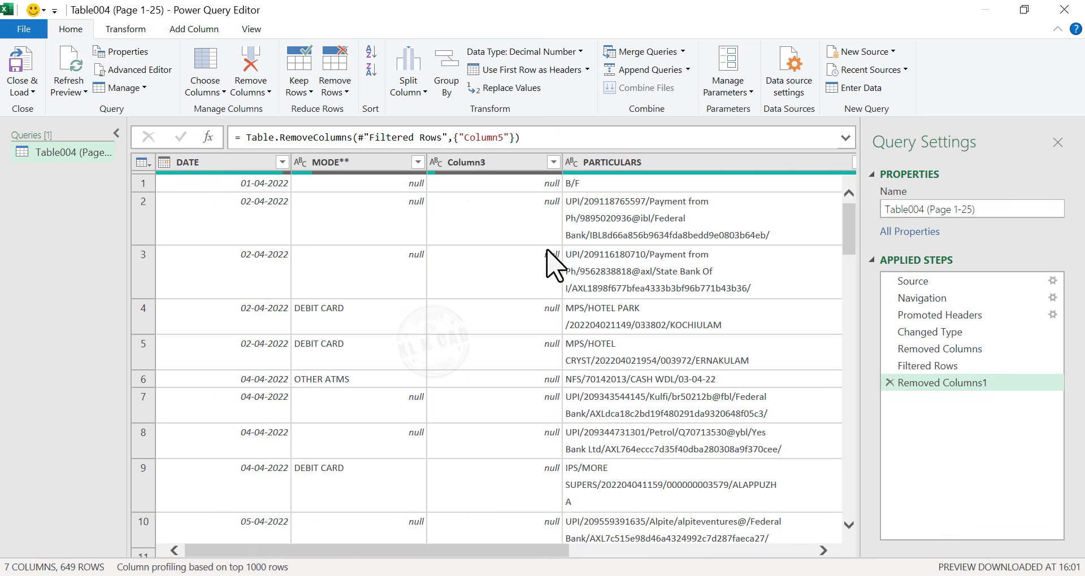
left_click(553, 162)
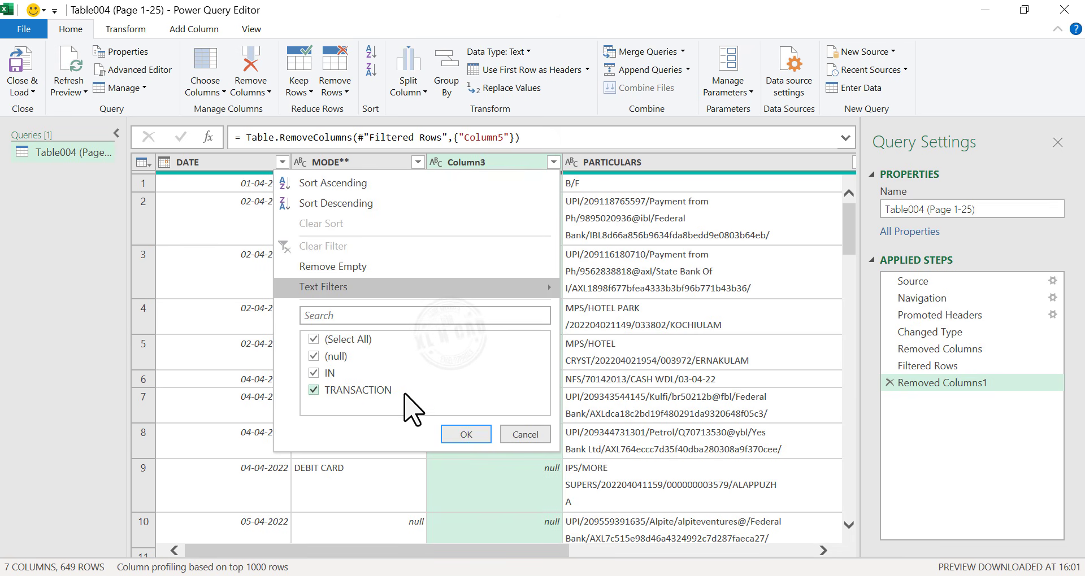
left_click(523, 435)
right_click(518, 163)
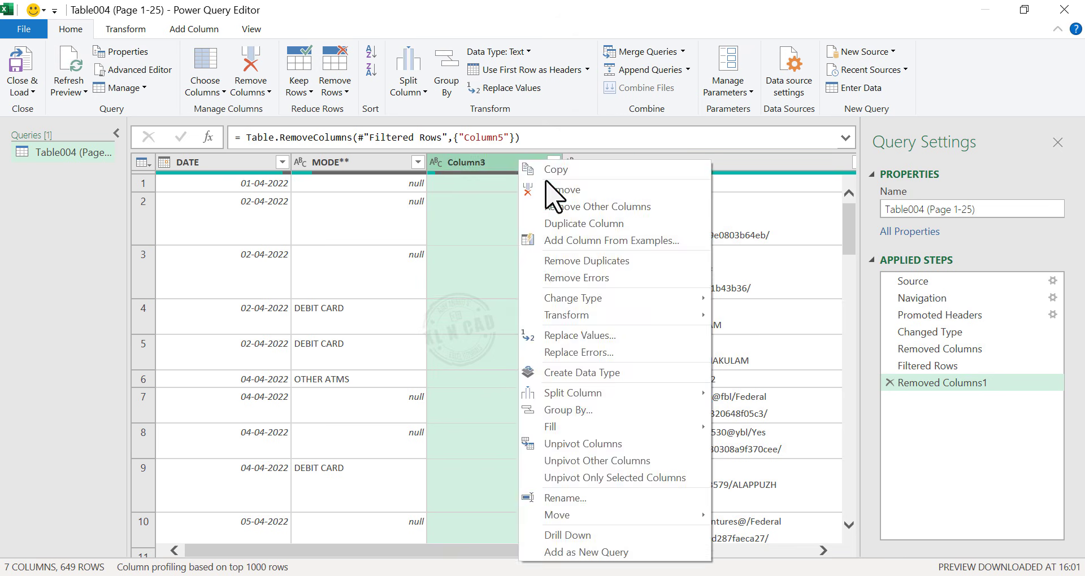
left_click(549, 190)
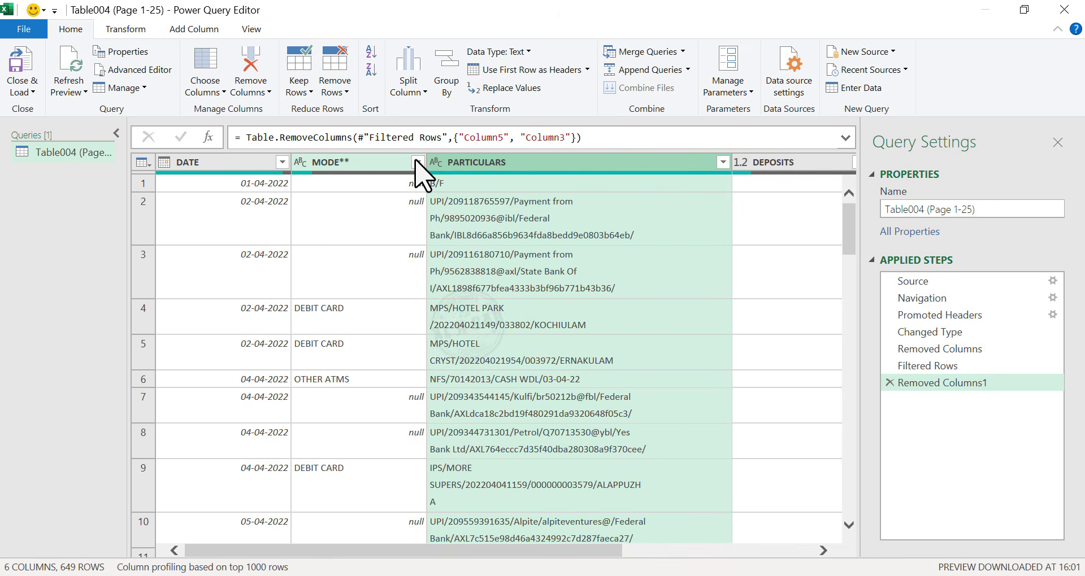
- Check the MODE** values and remove the MODE** column from the query
left_click(417, 162)
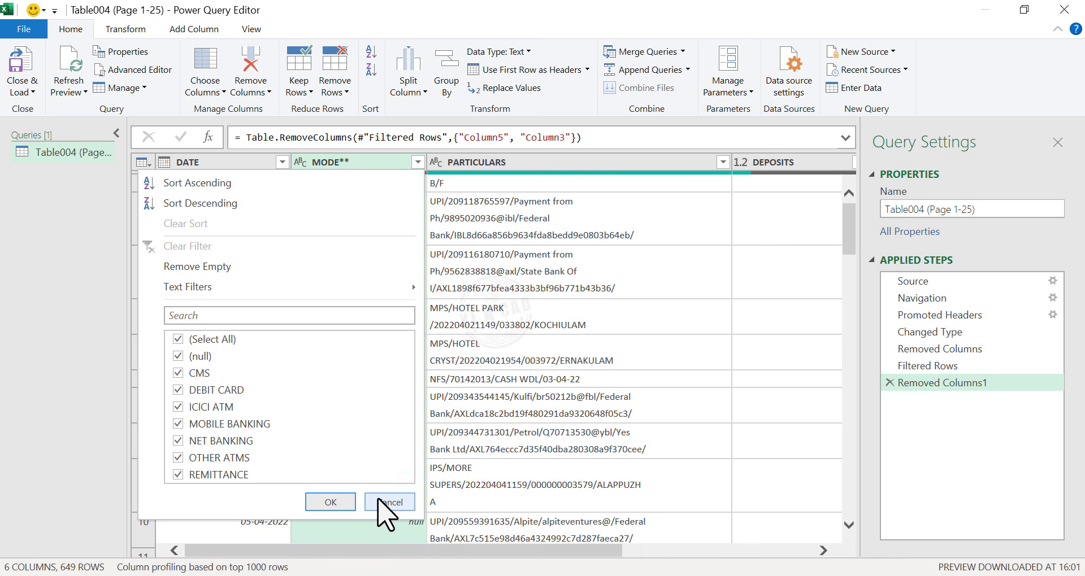
left_click(386, 502)
right_click(388, 163)
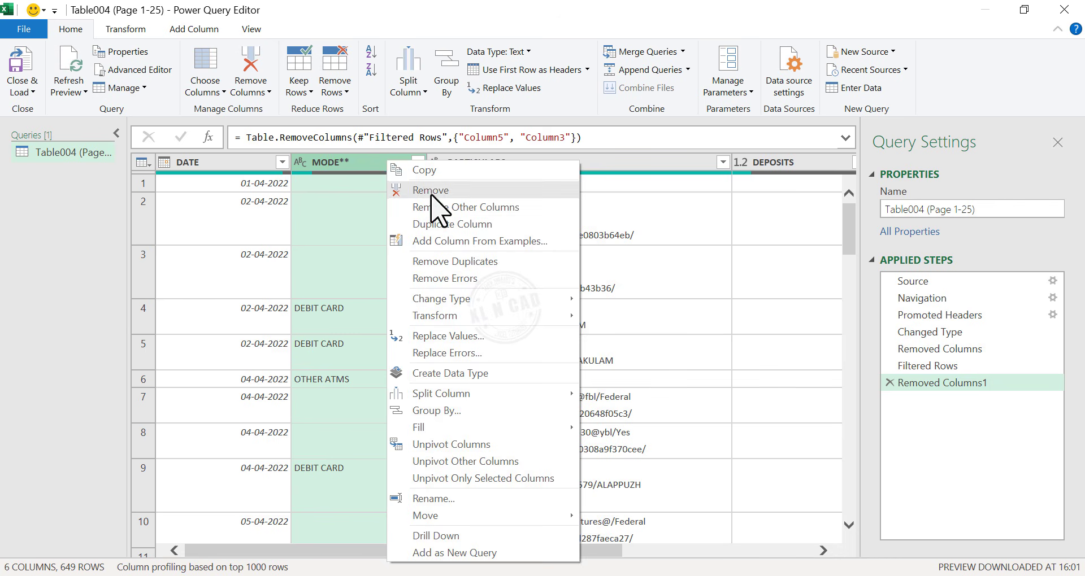
left_click(431, 192)
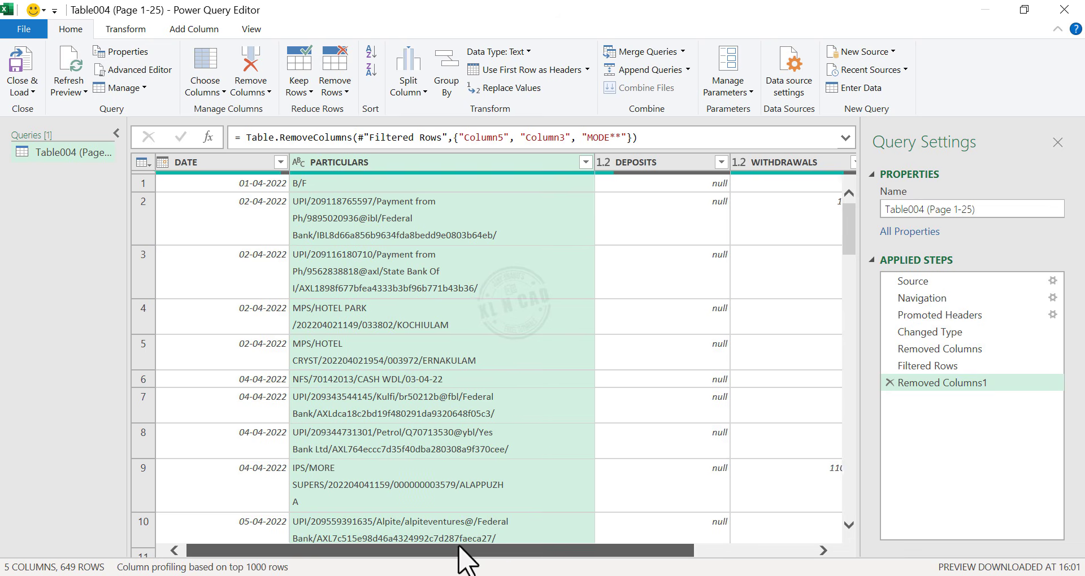
- Change the DATE column's data type to Date
left_click_drag(458, 556, 350, 552)
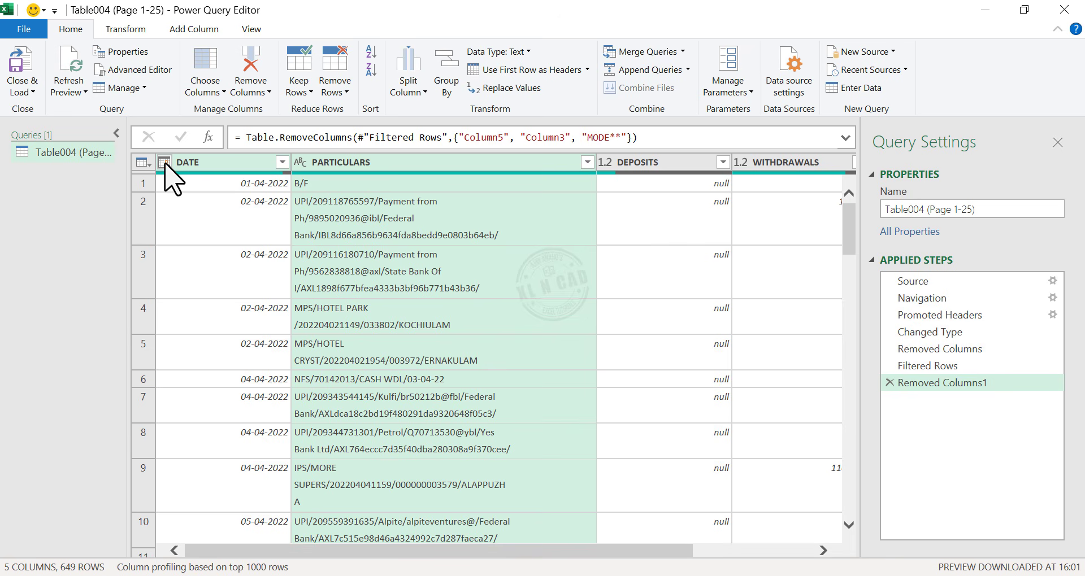
left_click(165, 164)
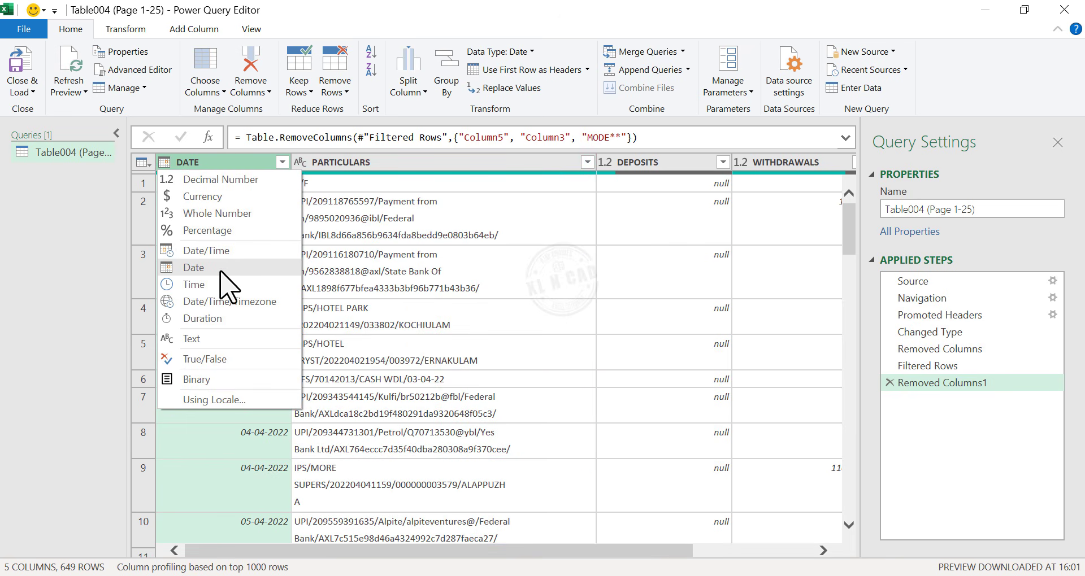
left_click(242, 268)
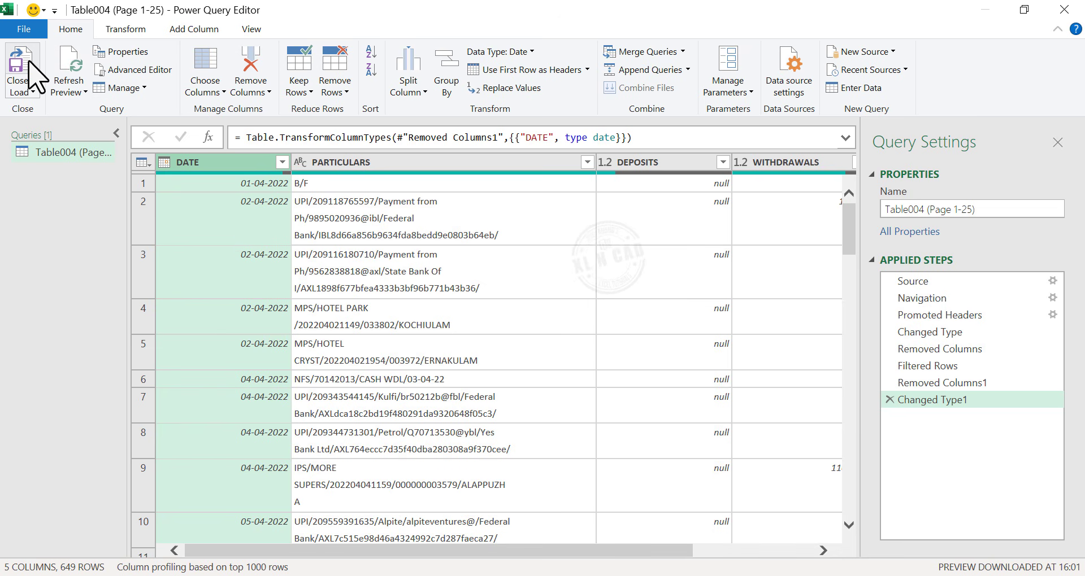
- Close and load the query into a worksheet table, then widen the DATE column
left_click(29, 62)
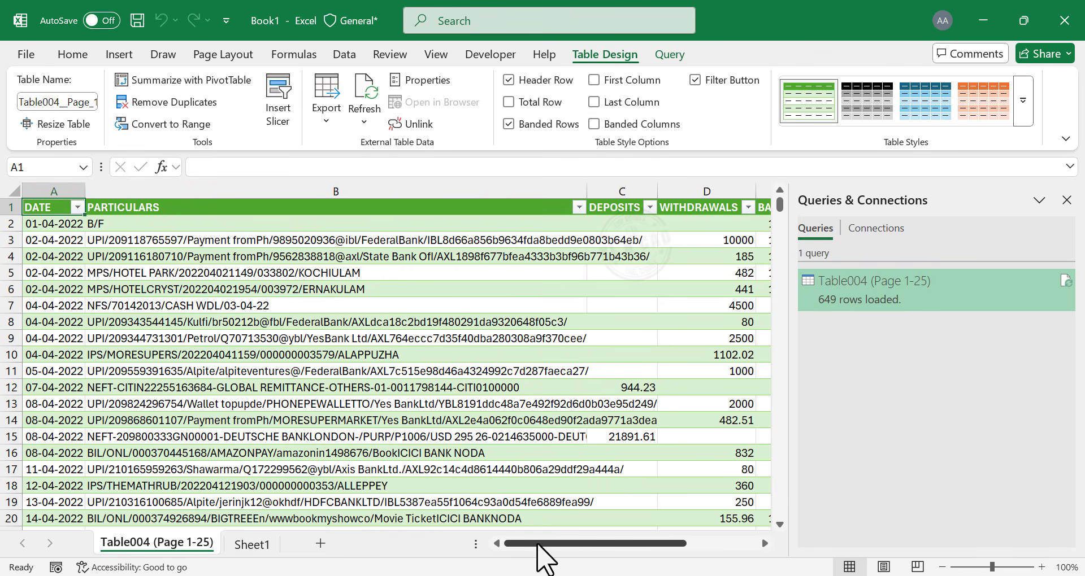
left_click_drag(561, 544, 525, 547)
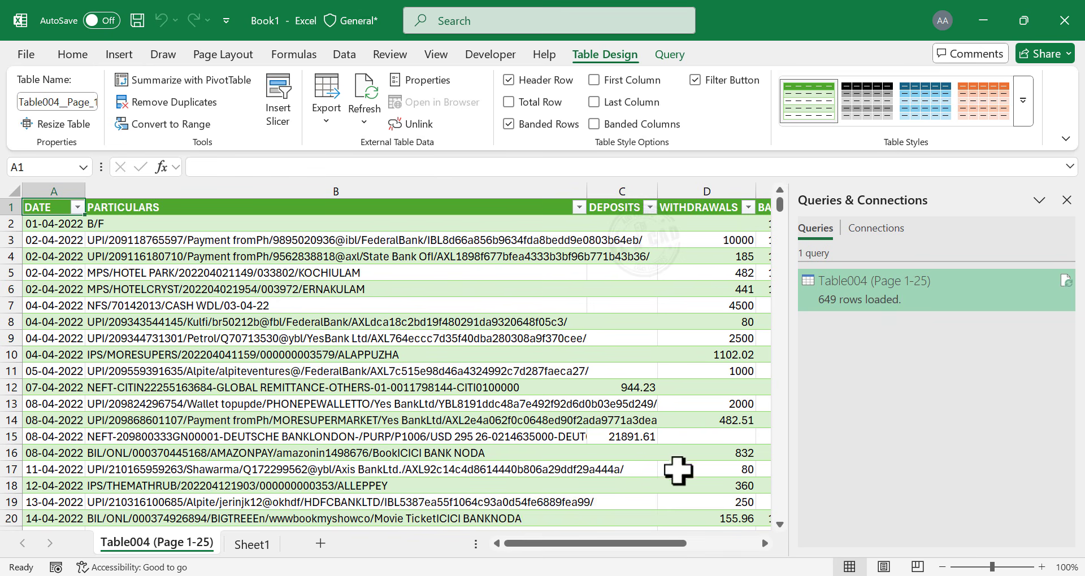
mouse_move(843, 307)
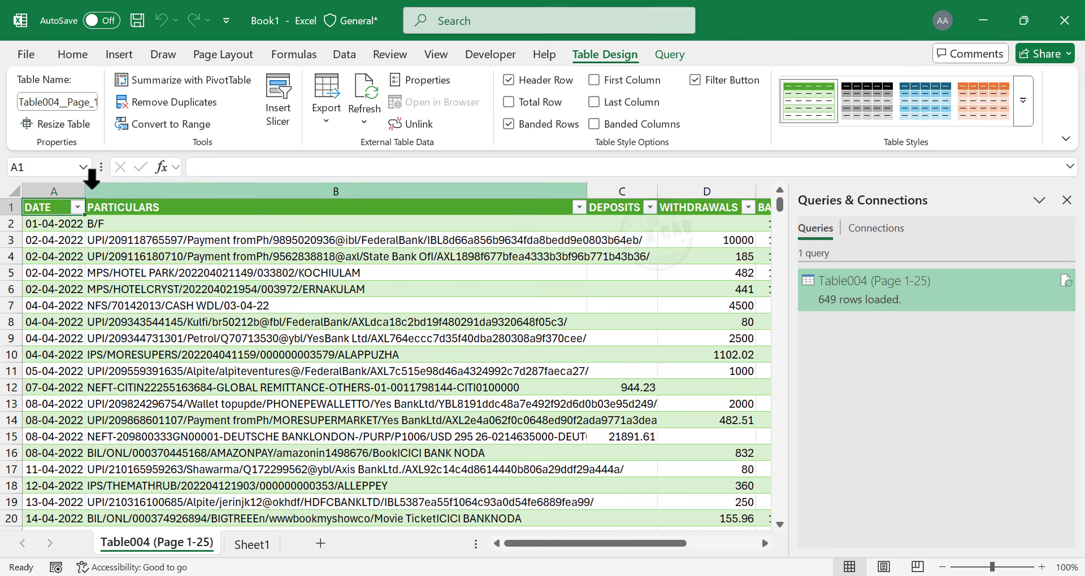
left_click_drag(86, 191, 103, 191)
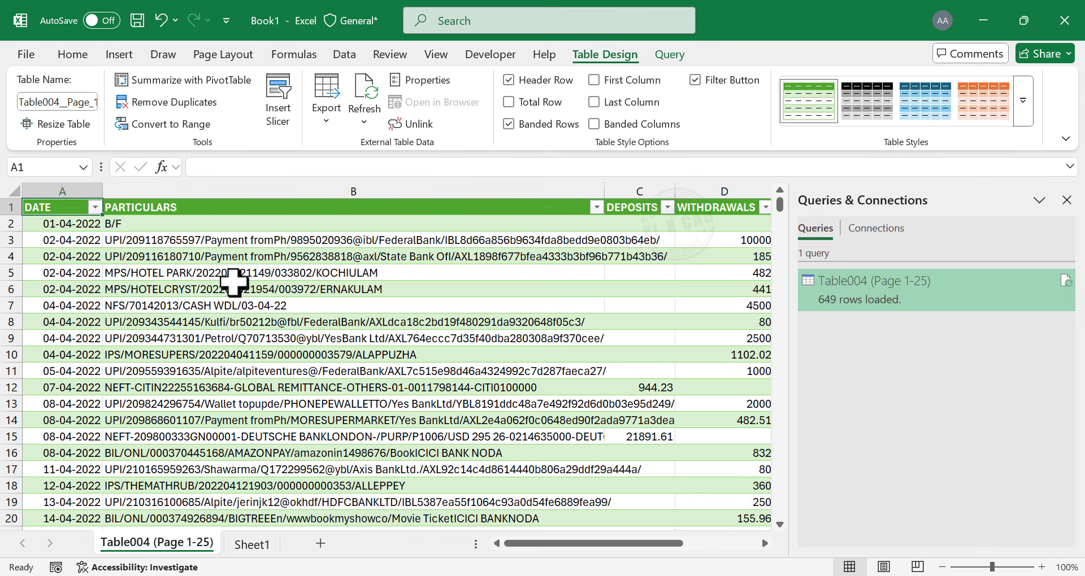
- Apply comma number format with no decimal places to the DEPOSITS, WITHDRAWALS and BALANCE columns
left_click(763, 543)
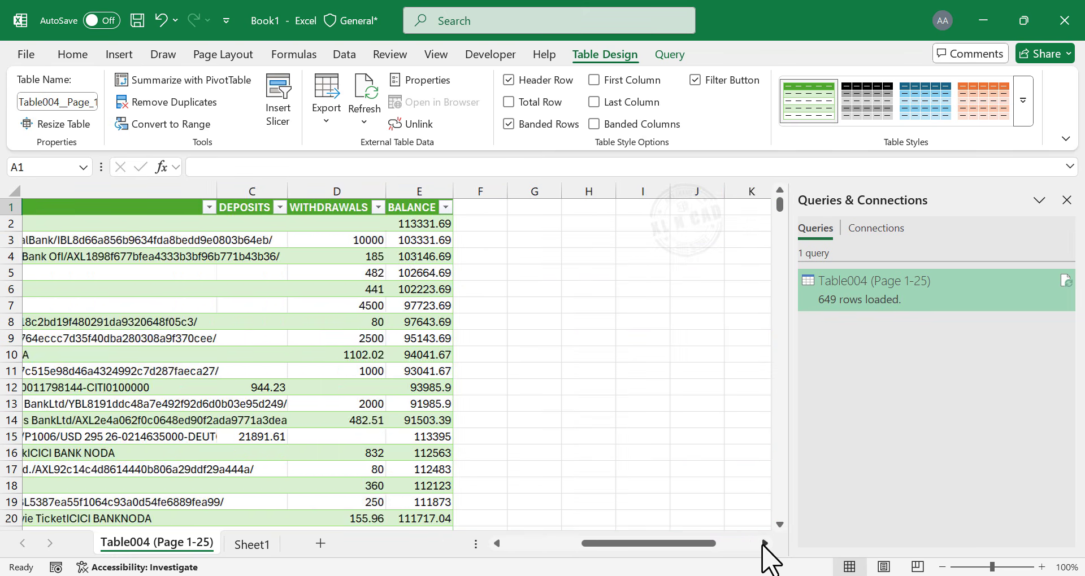
left_click_drag(637, 543, 560, 545)
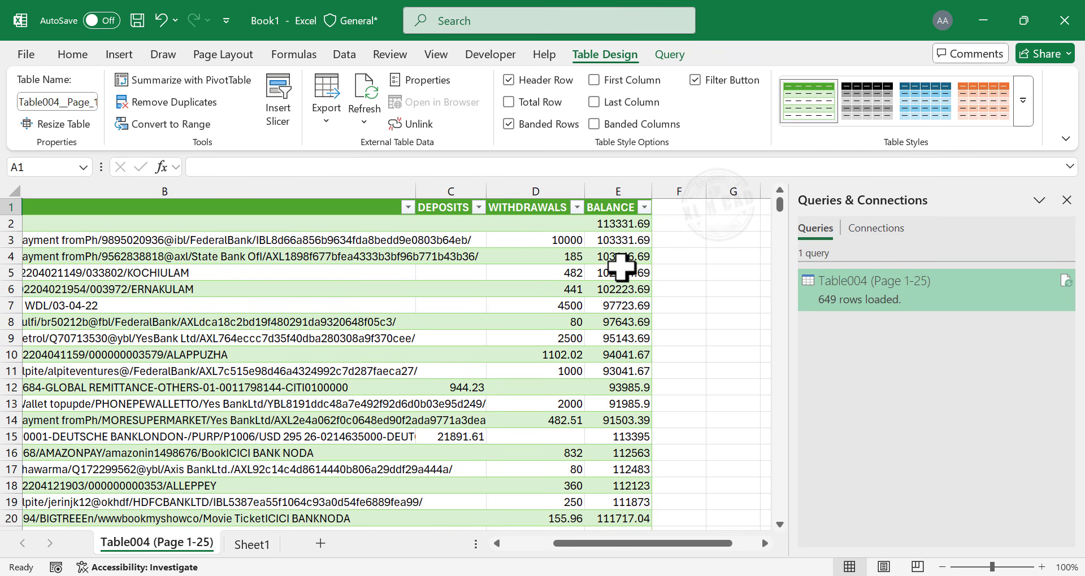
left_click_drag(467, 186, 606, 194)
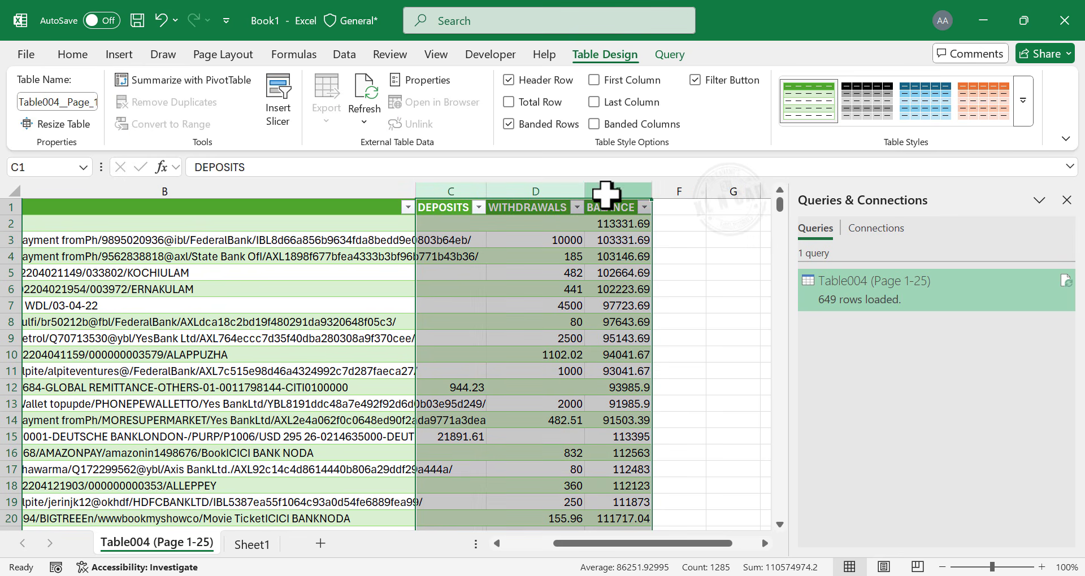
left_click(73, 55)
left_click(493, 103)
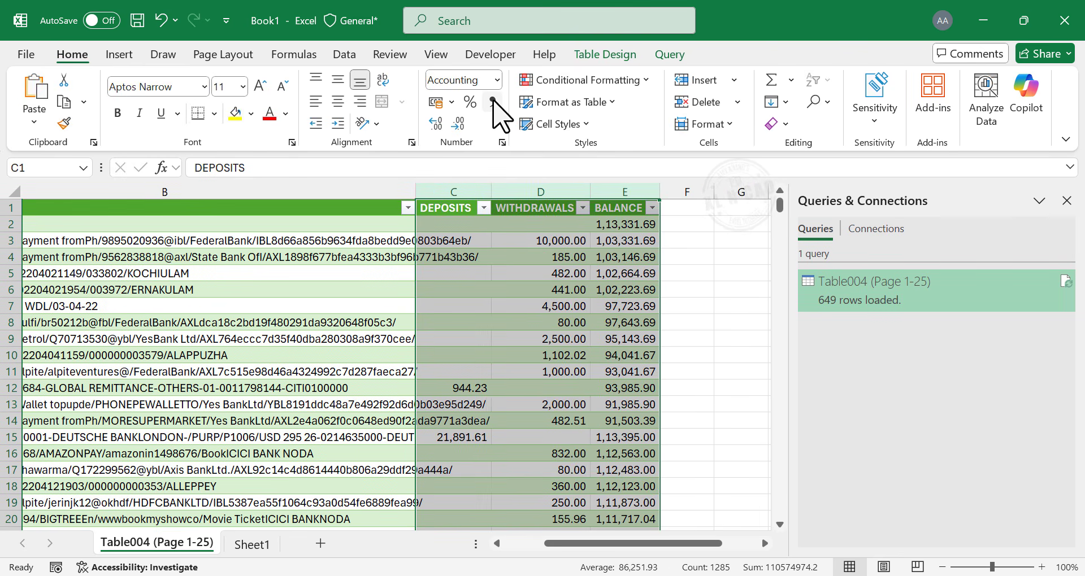
double_click(456, 123)
- Set the PARTICULARS column's horizontal text alignment to Fill
left_click_drag(556, 544, 502, 543)
left_click(326, 306)
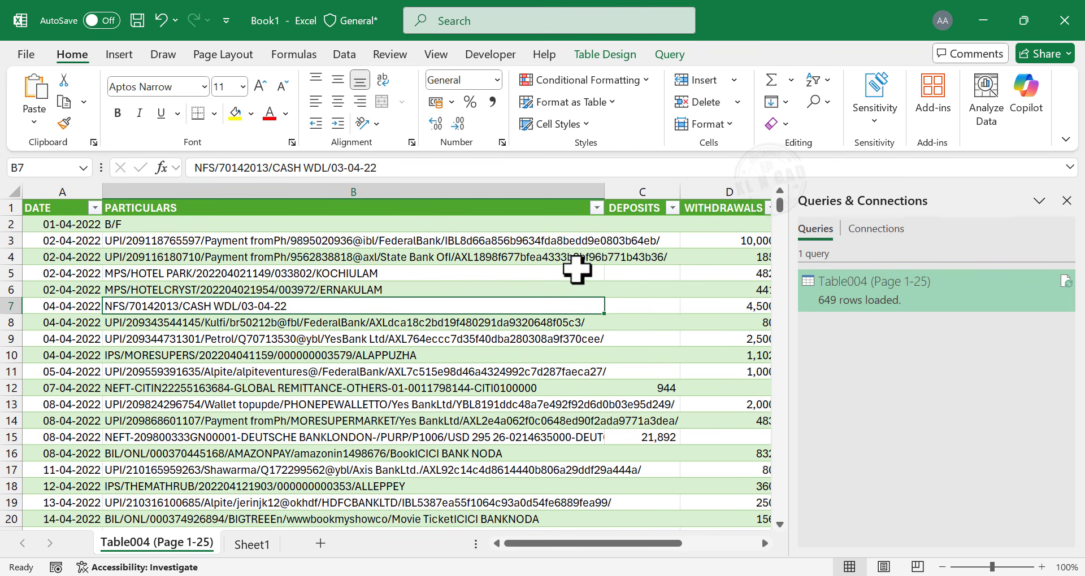
left_click(463, 189)
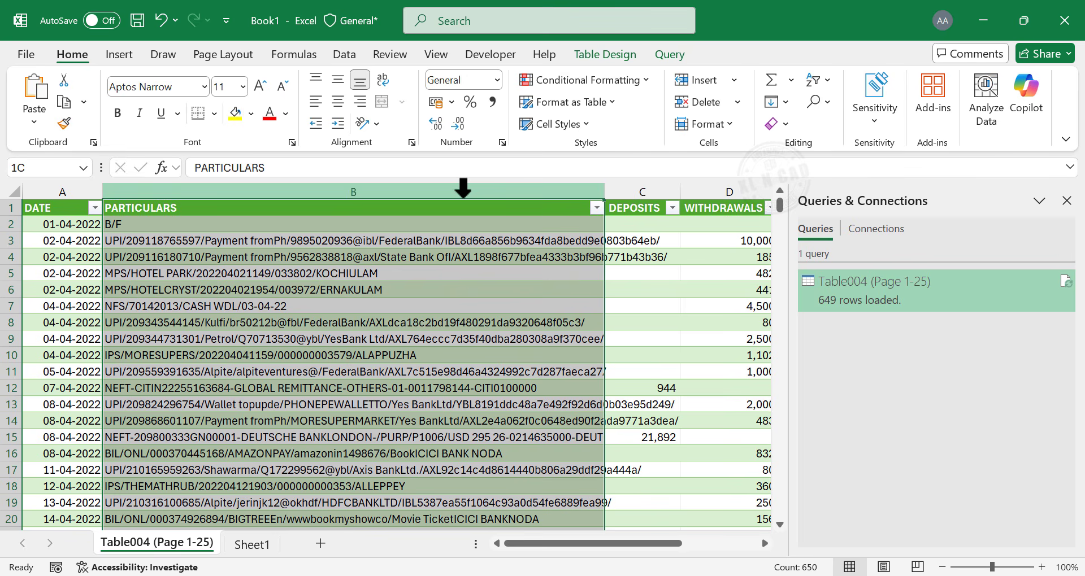
right_click(464, 257)
left_click(571, 483)
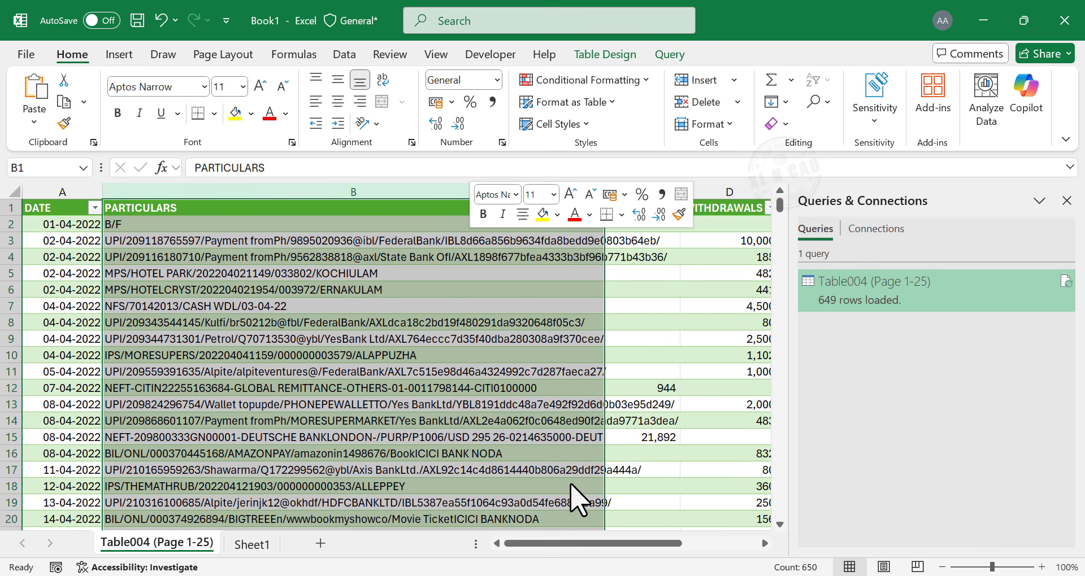
left_click(452, 178)
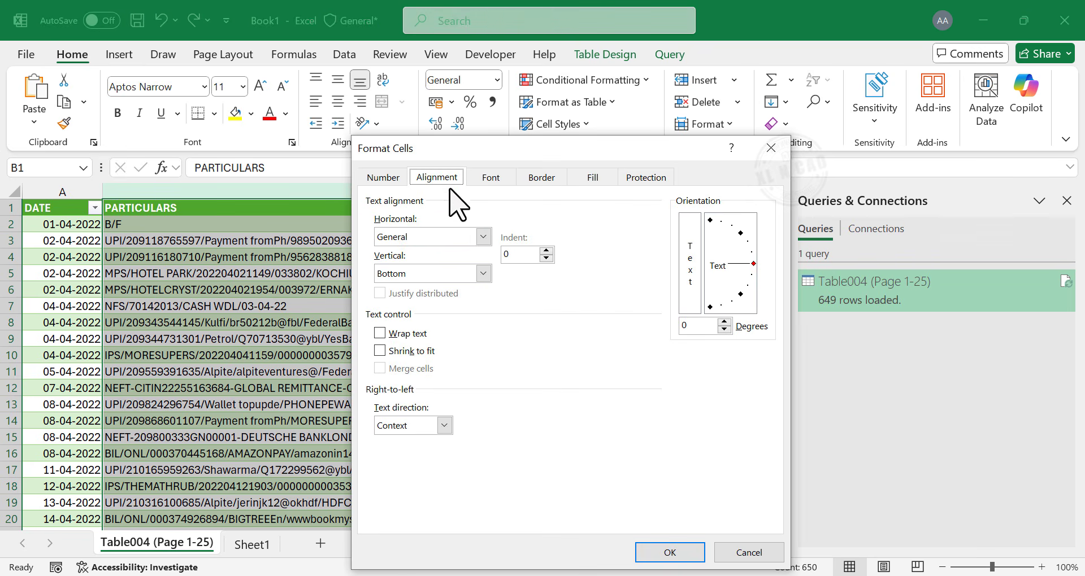
left_click(483, 237)
left_click(395, 300)
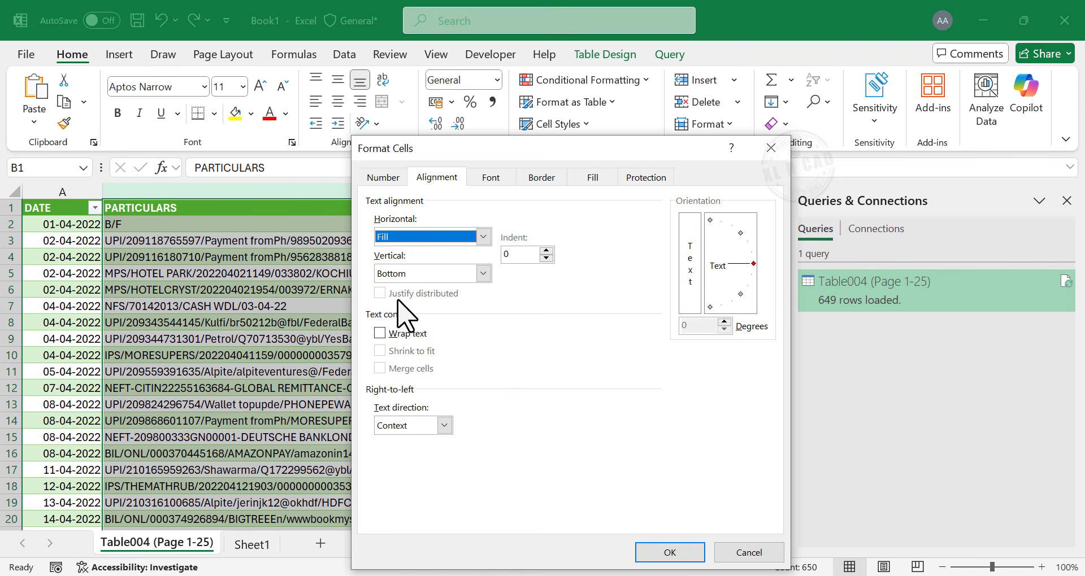
left_click(660, 547)
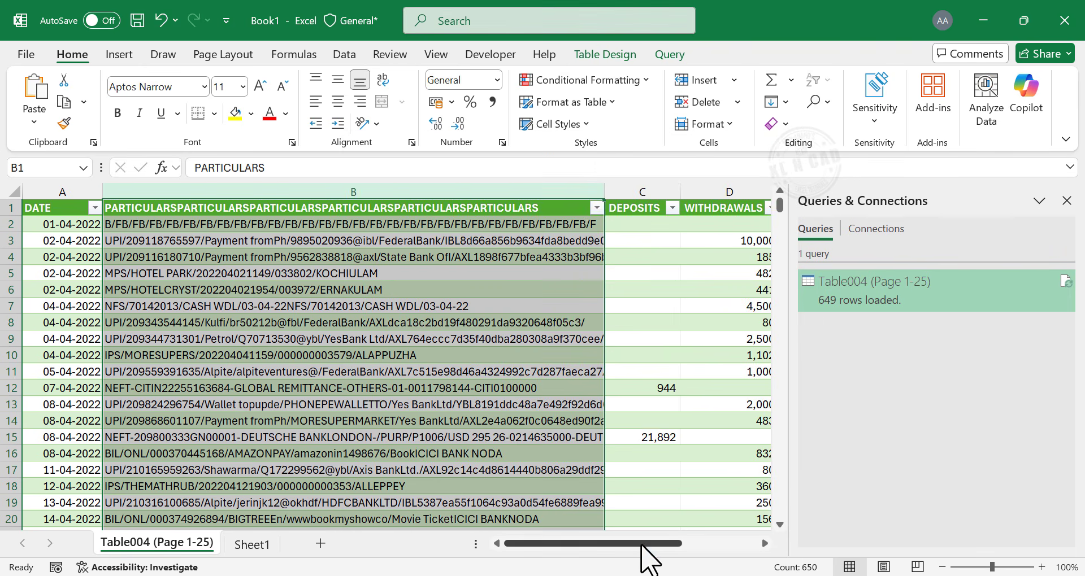
- Narrow the PARTICULARS column and go to the end of the table
left_click_drag(600, 185, 539, 193)
left_click(452, 322)
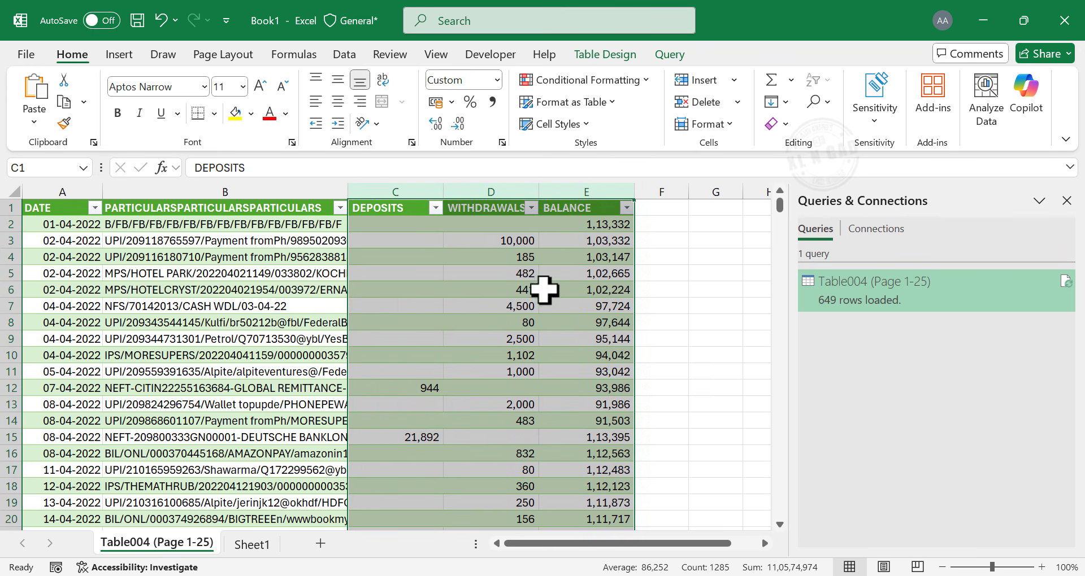
left_click(557, 323)
scroll(564, 315, "down", 3)
scroll(564, 315, "down", 7)
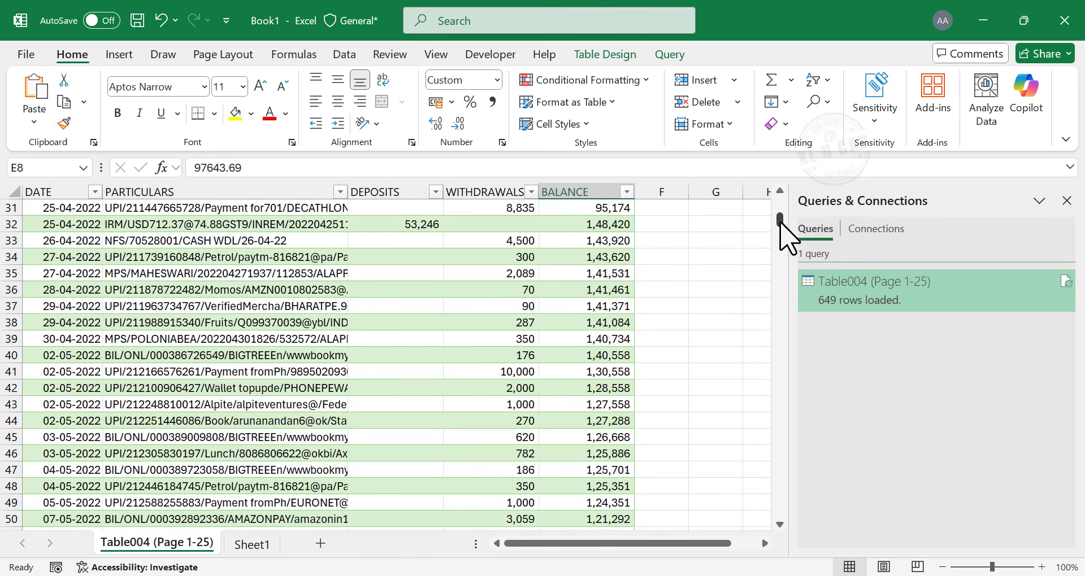
left_click_drag(780, 222, 734, 501)
scroll(616, 412, "down", 2)
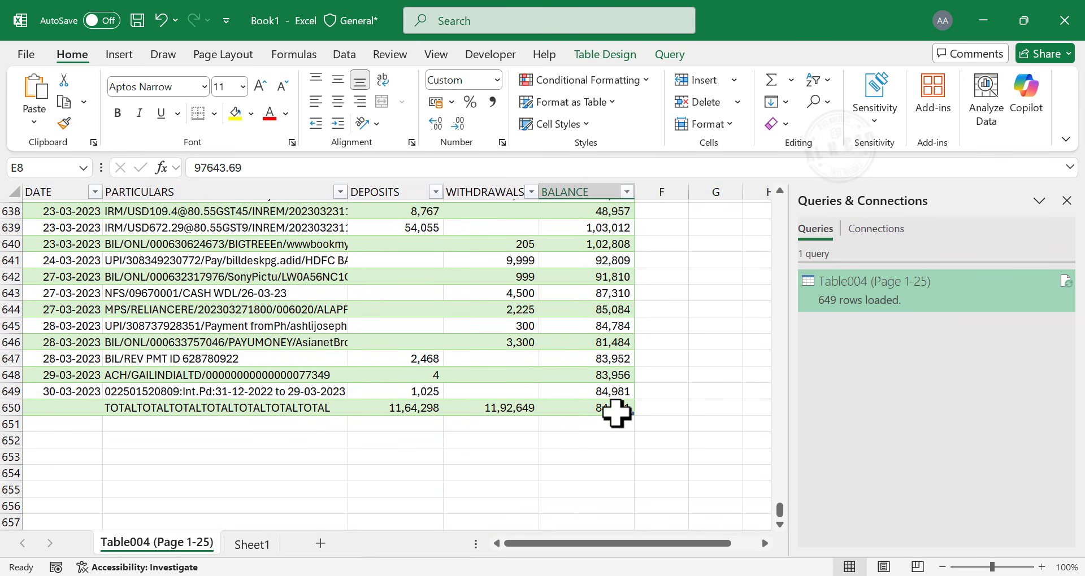
- Copy the DEPOSITS and WITHDRAWALS totals from the TOTAL row and paste them into cell C654
left_click(415, 407)
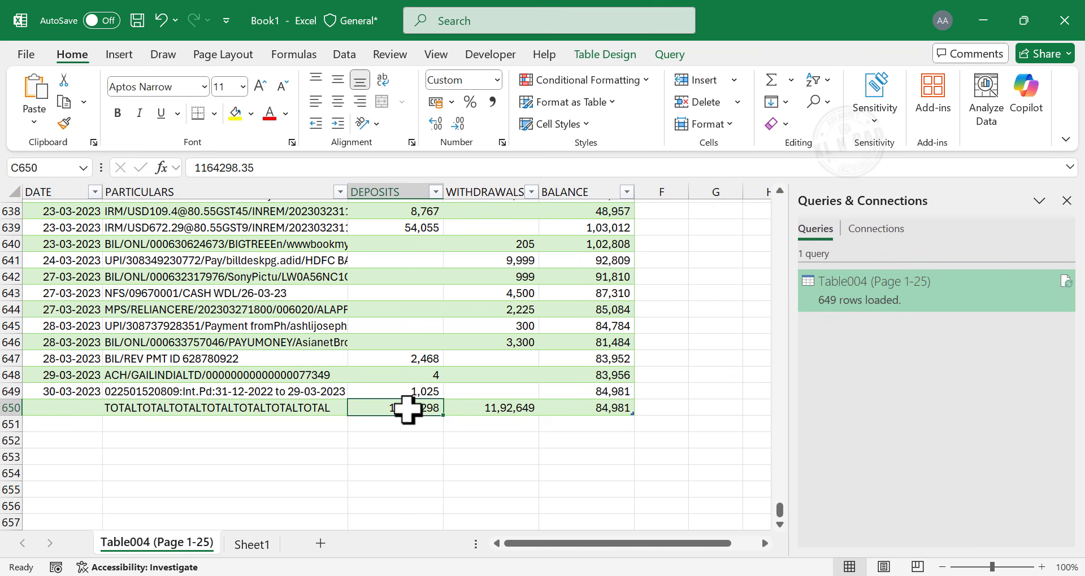
left_click(486, 409)
left_click(580, 410)
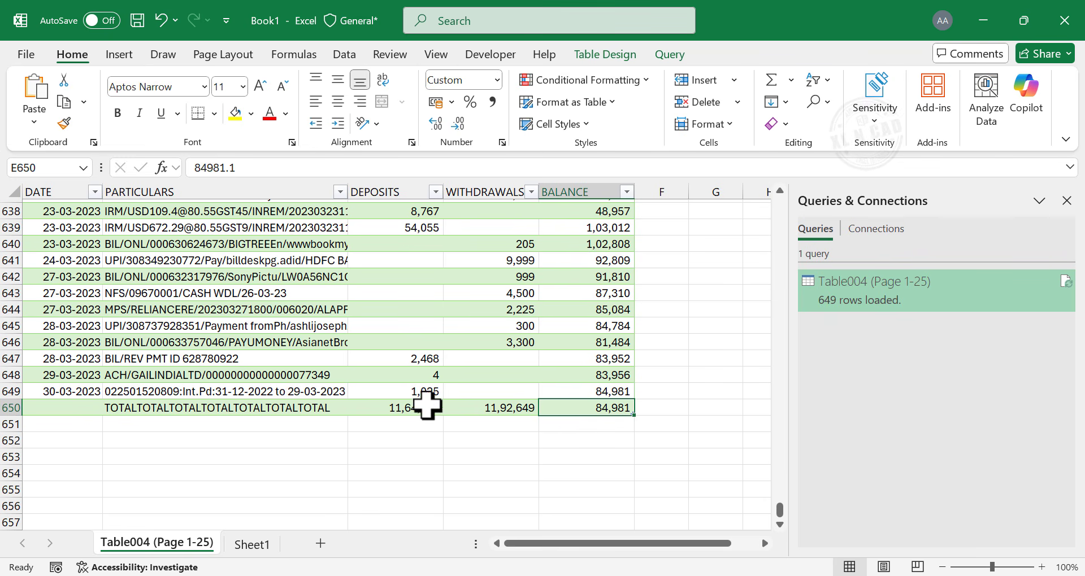
left_click_drag(406, 409, 483, 407)
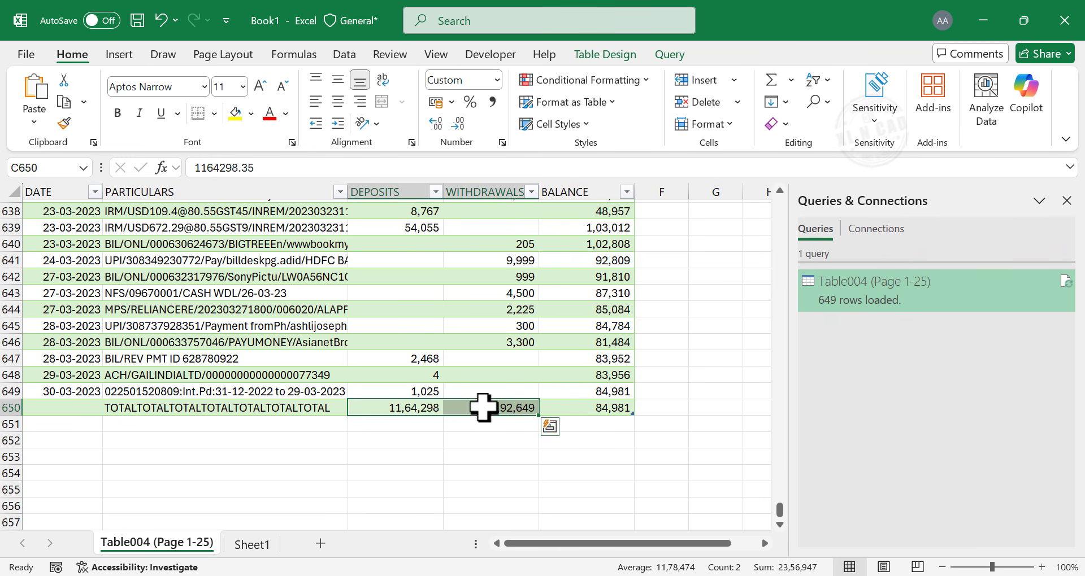
right_click(479, 406)
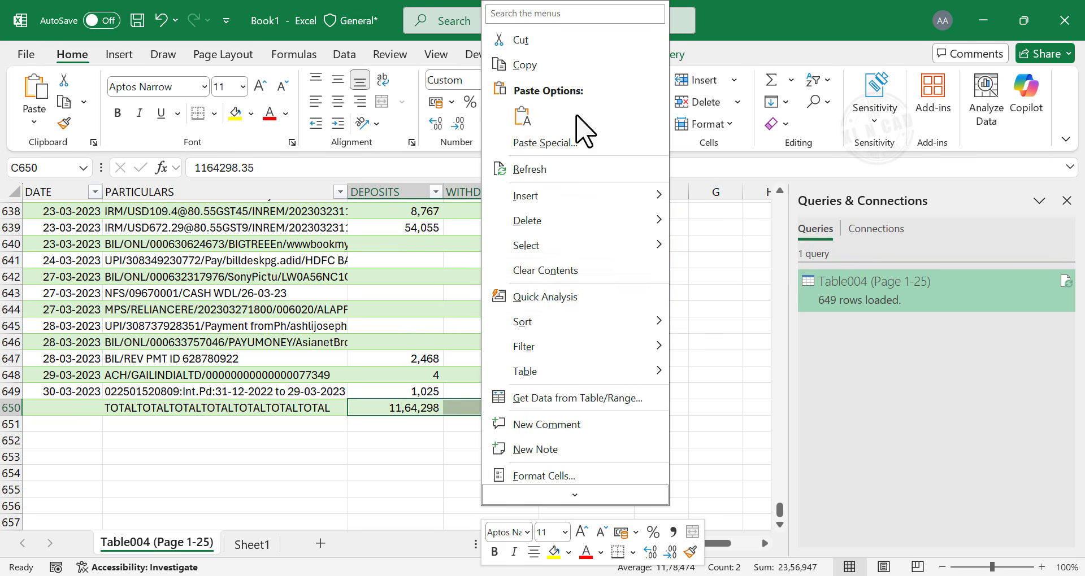
left_click(585, 63)
right_click(388, 468)
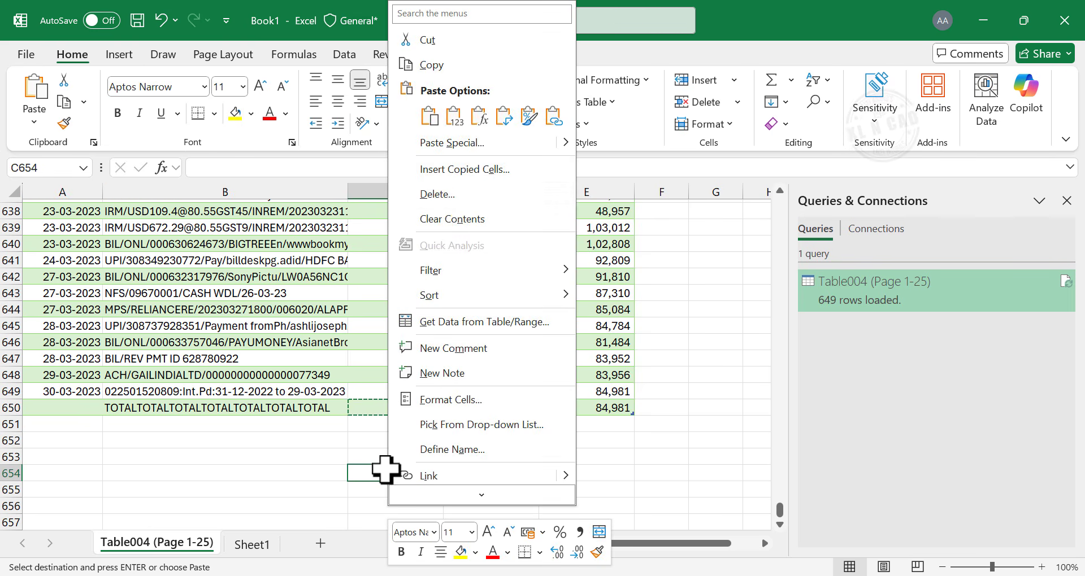
left_click(455, 119)
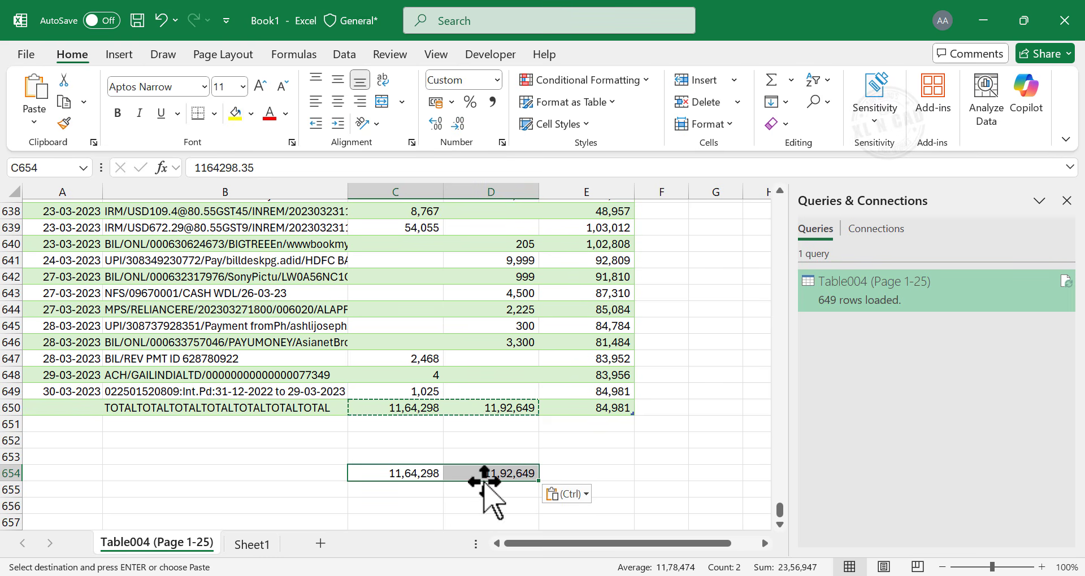
- Delete the TOTAL row 650 from the table
right_click(11, 407)
left_click(81, 275)
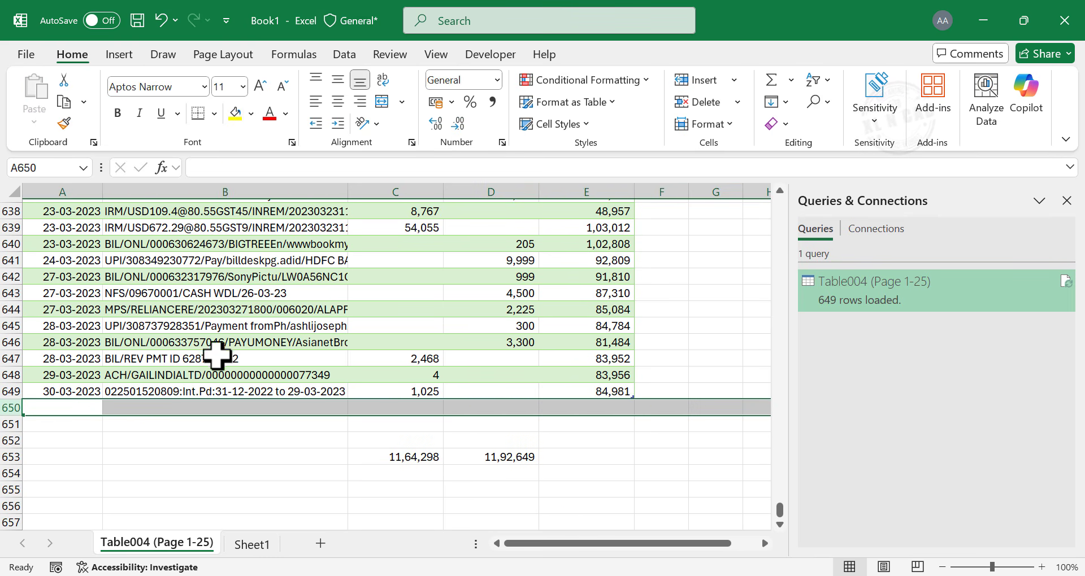
- Turn on the Total Row option for the transaction table
left_click(266, 357)
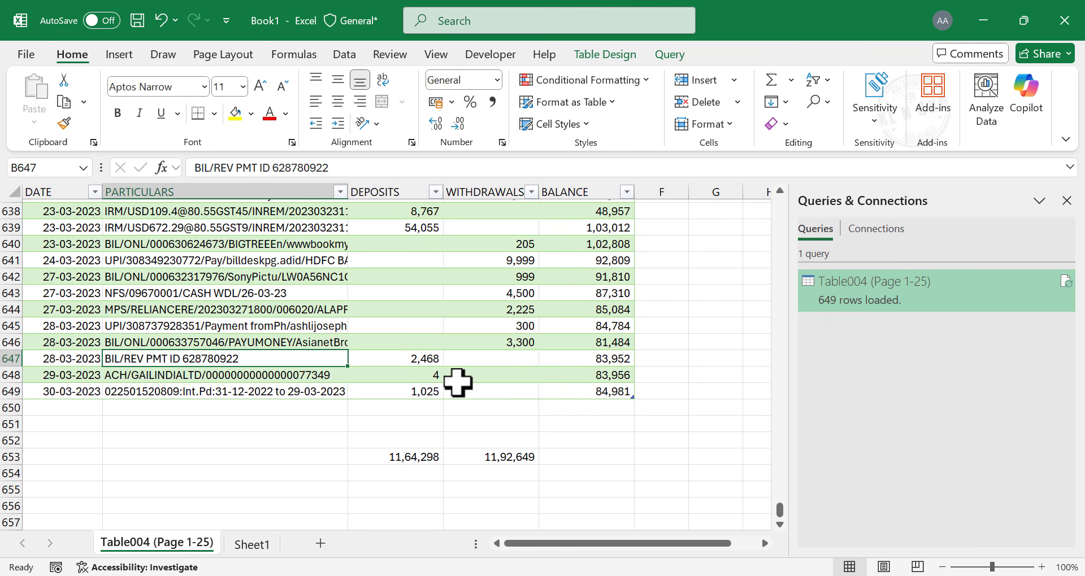
left_click(401, 328)
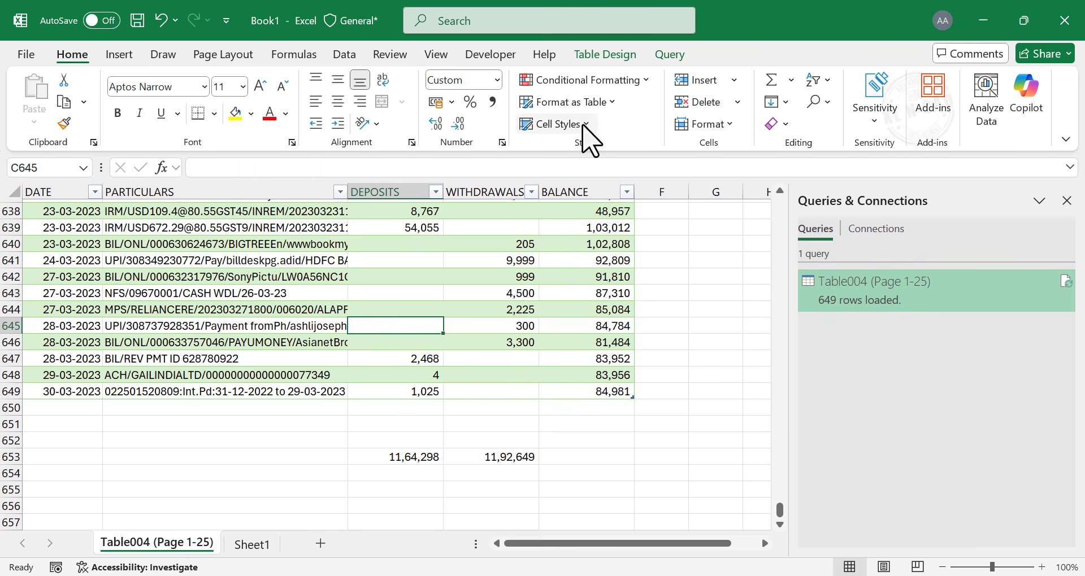
left_click(603, 56)
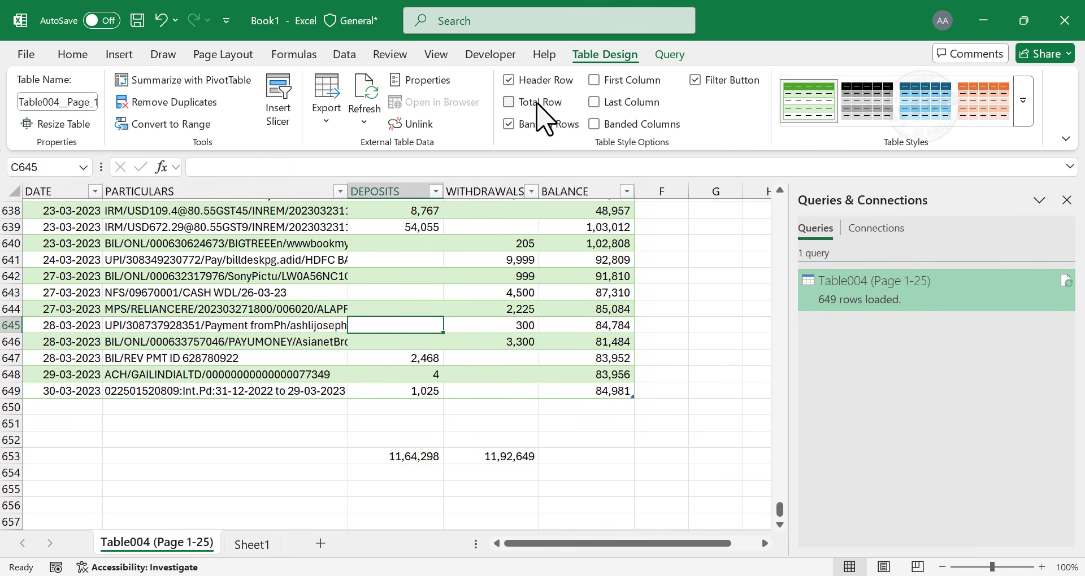
left_click(510, 104)
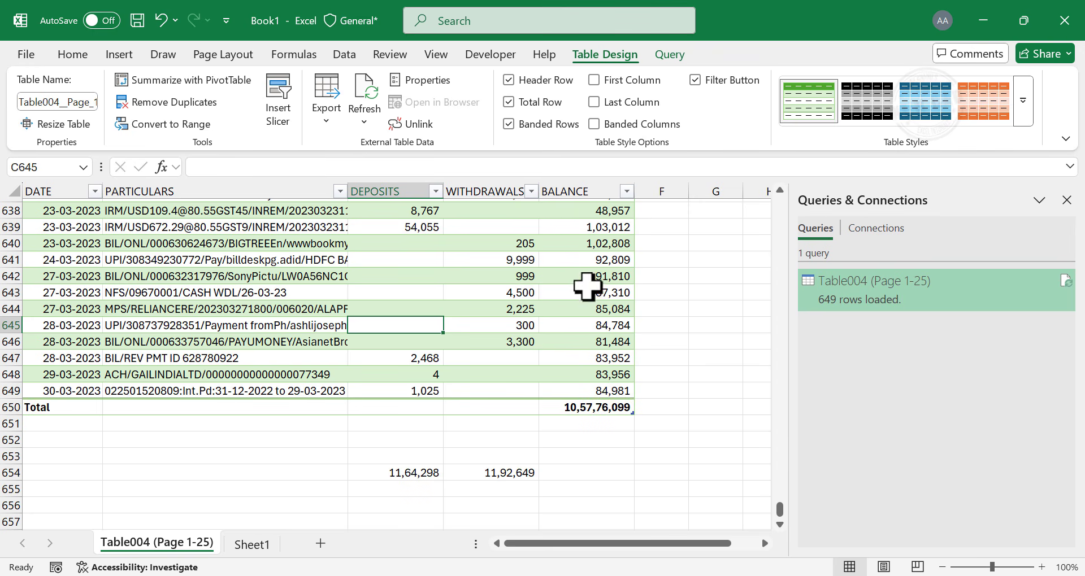
- Set the DEPOSITS and WITHDRAWALS cells of the table's Total row to Sum
left_click(416, 407)
left_click(450, 408)
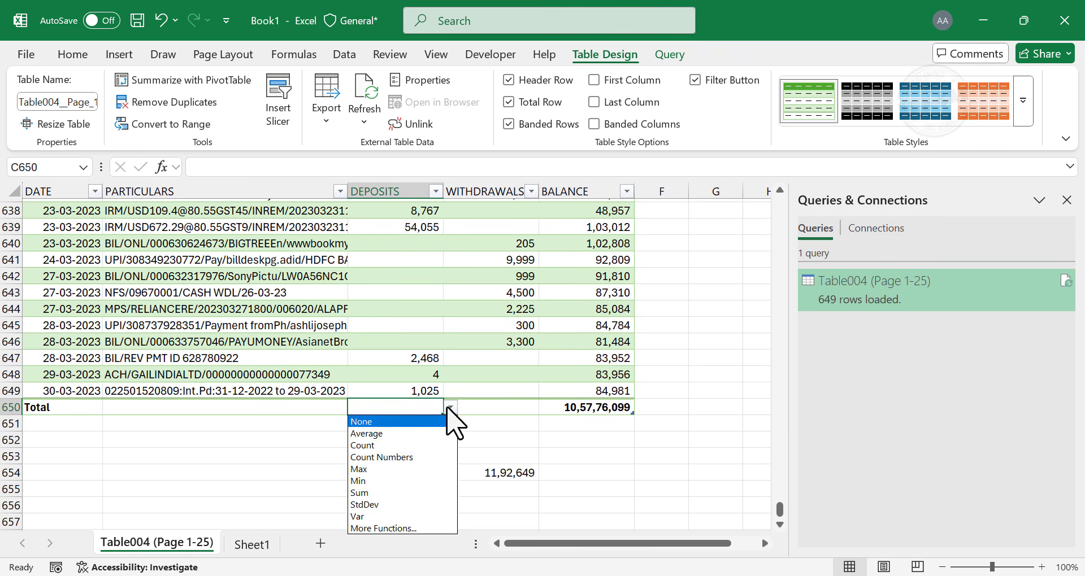
left_click(390, 492)
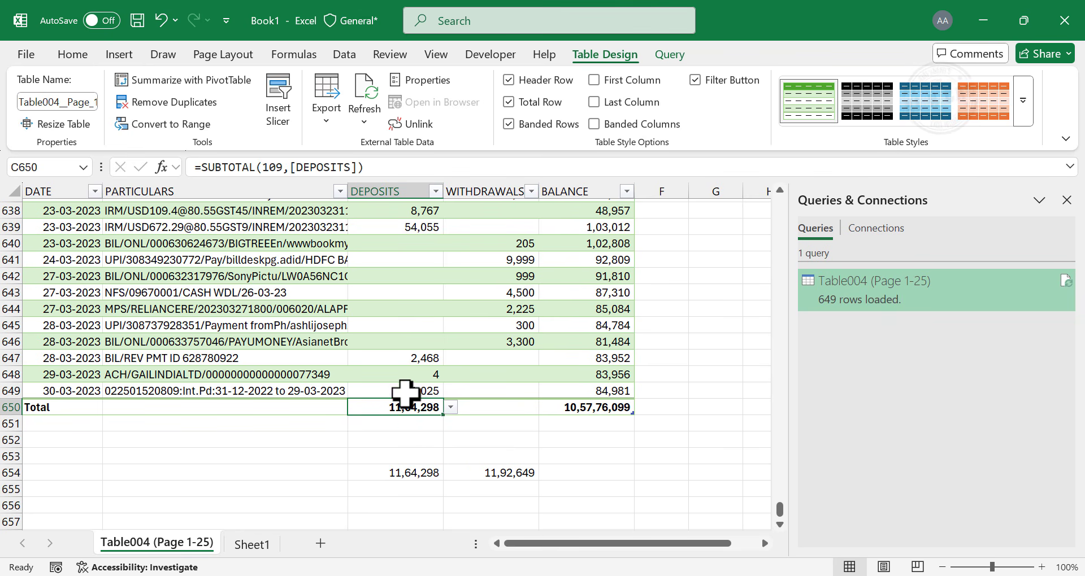
left_click(499, 404)
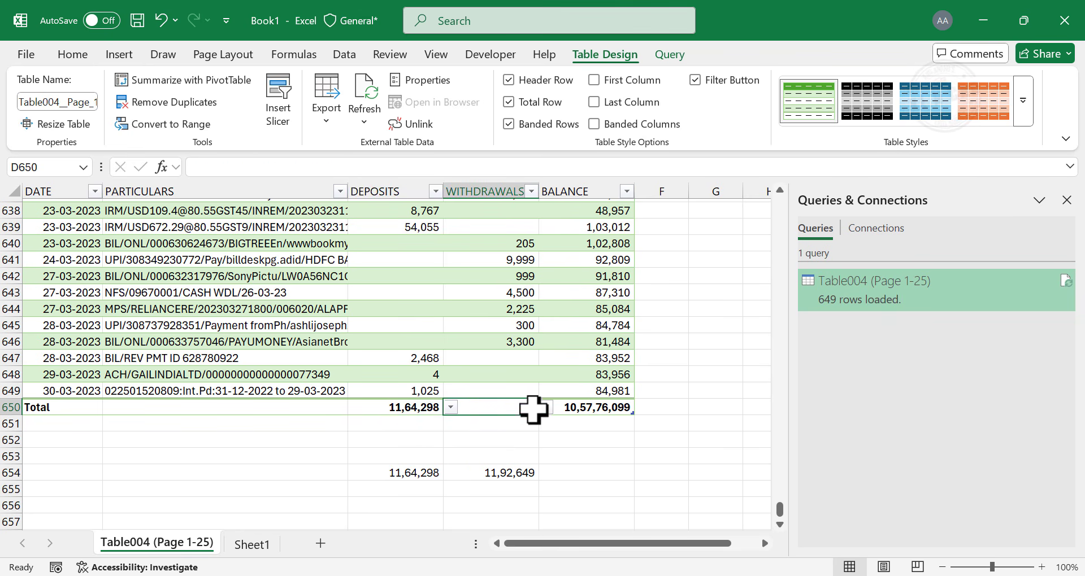
left_click(546, 408)
left_click(479, 492)
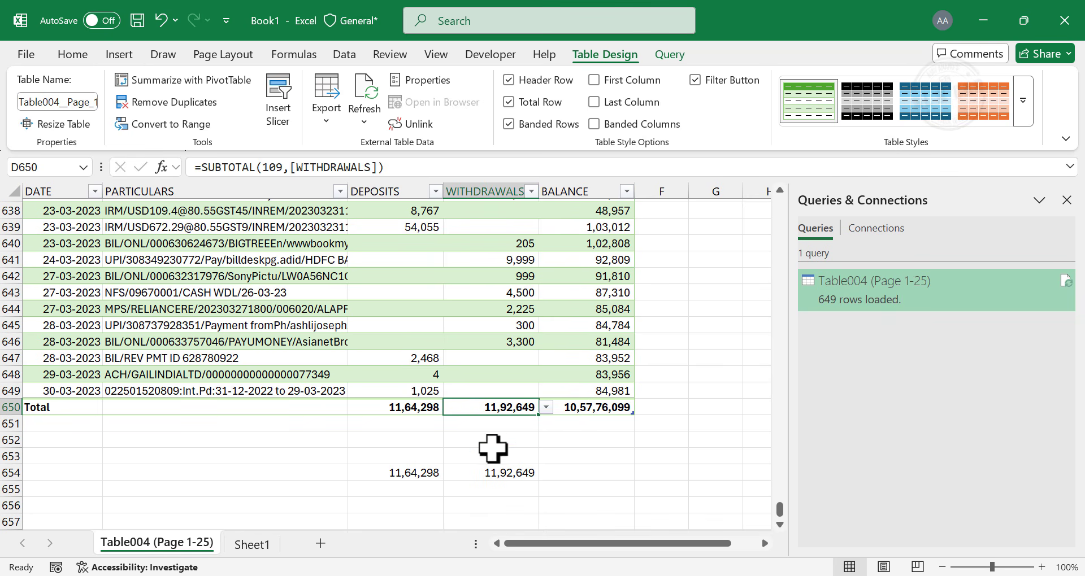
- Clear the BALANCE cell of the Total row and compare the Total row with the pasted totals in row 654
left_click(584, 408)
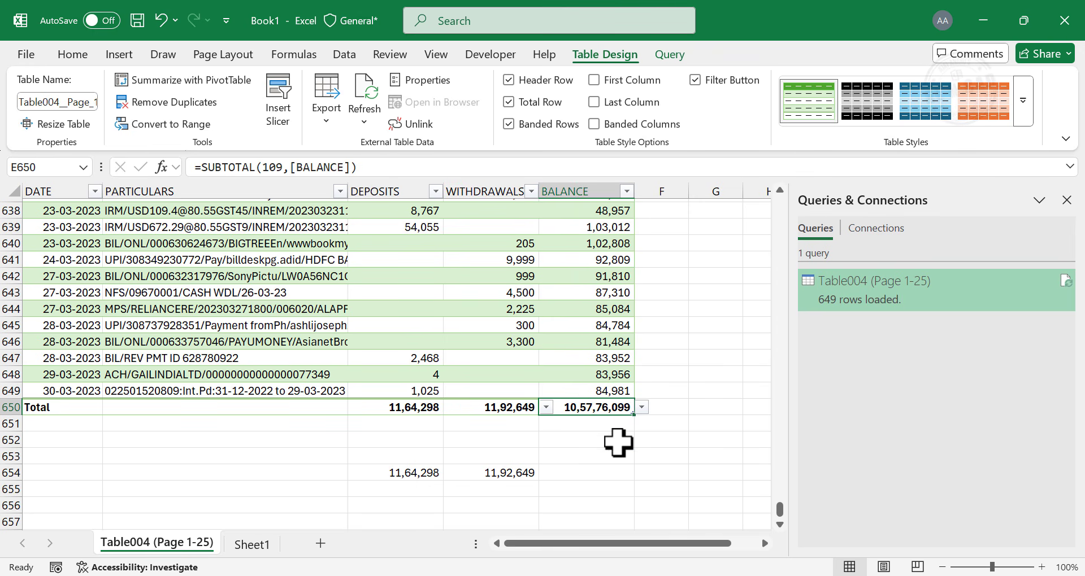
key("Delete")
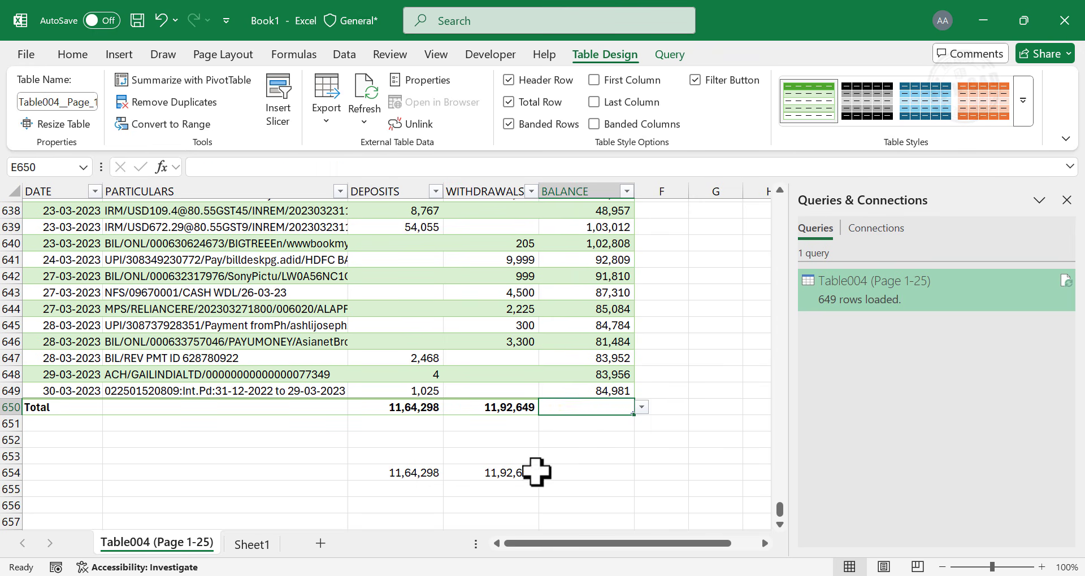
left_click(417, 479)
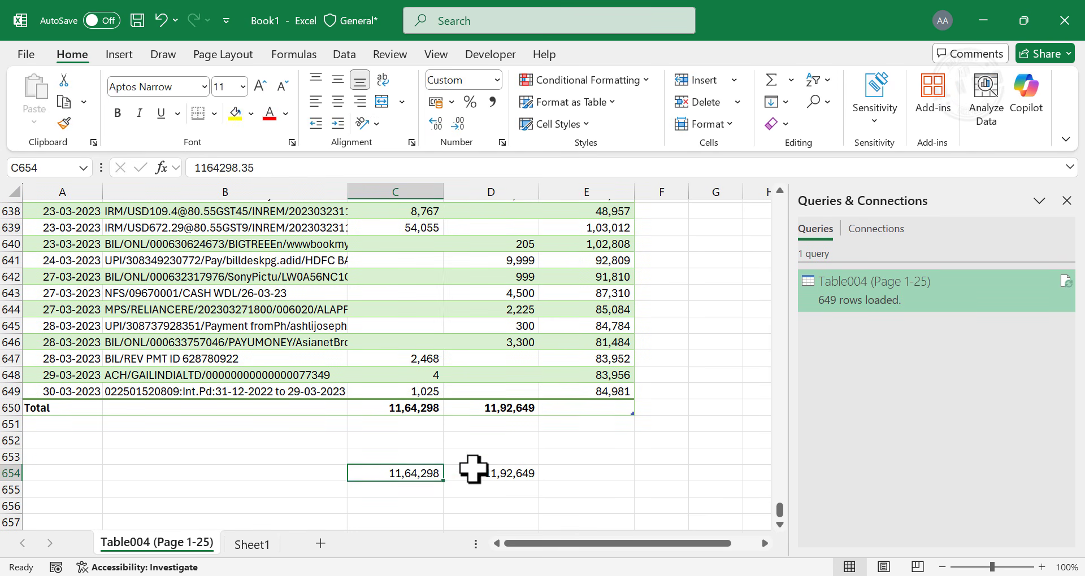
left_click(449, 475)
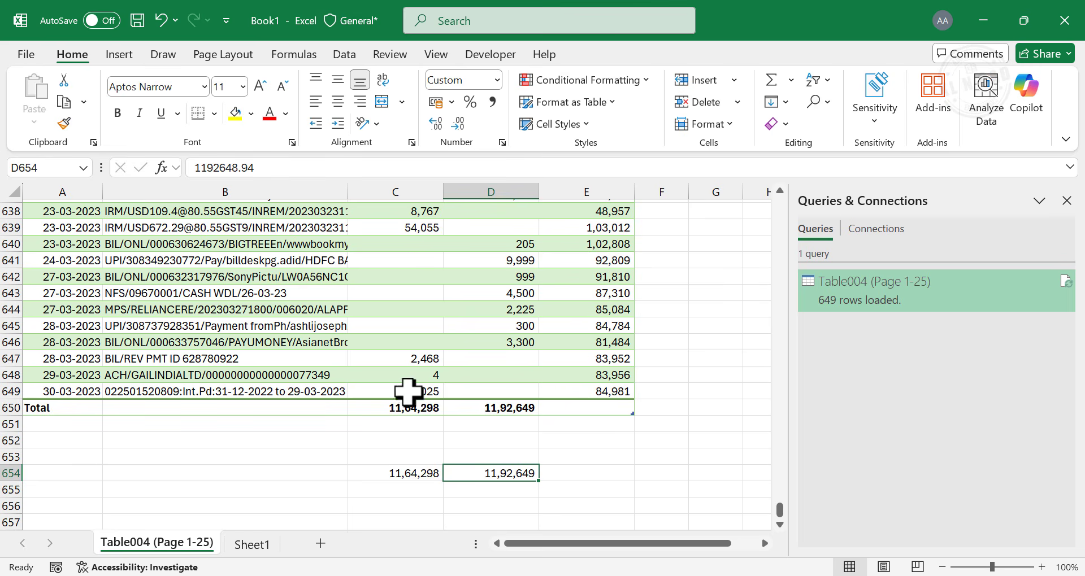
- Filter the PARTICULARS column to show only rows containing Amazon
scroll(408, 391, "up", 2)
left_click_drag(780, 515, 780, 205)
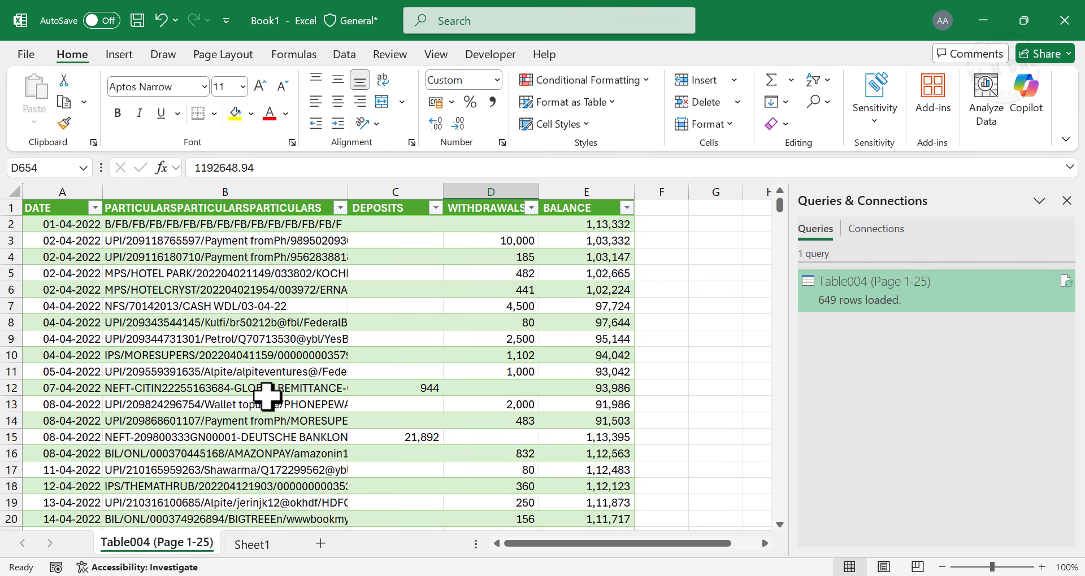
left_click(341, 209)
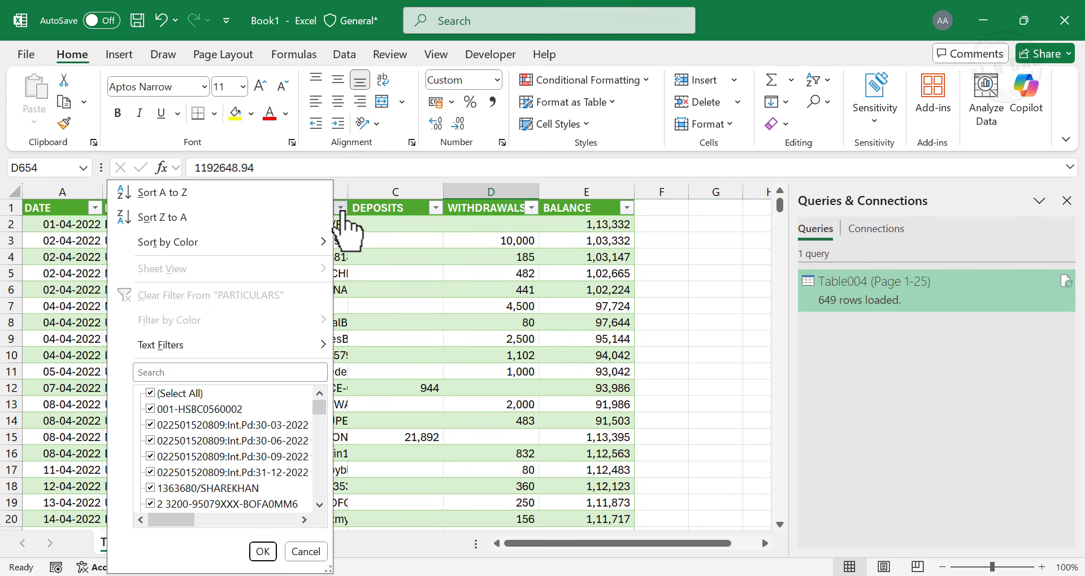
mouse_move(226, 343)
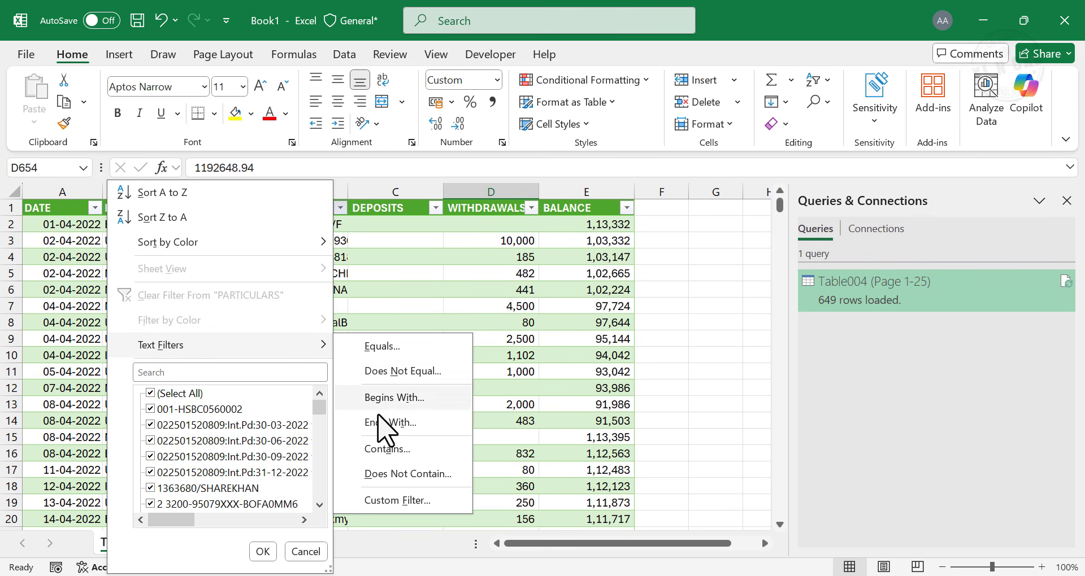
left_click(427, 461)
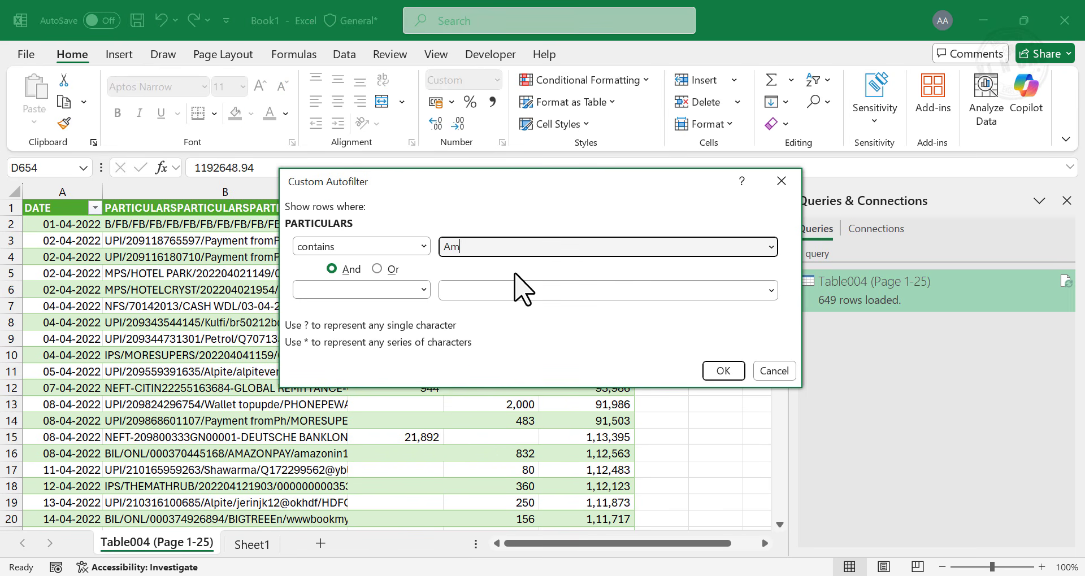
type("Amazon")
left_click(713, 373)
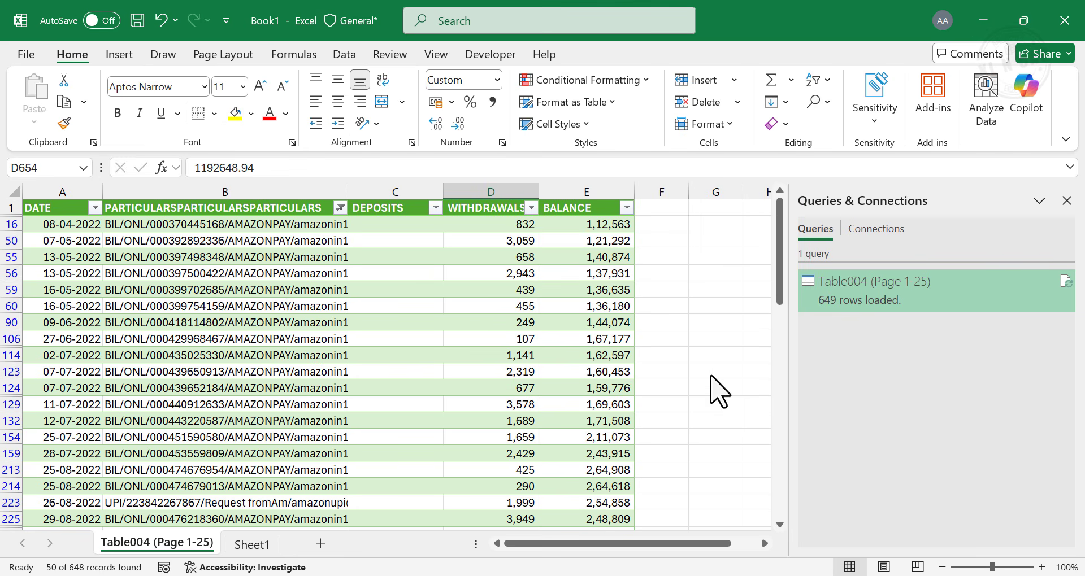
- Review the filtered Amazon transactions down to the table's Total row
left_click(290, 305)
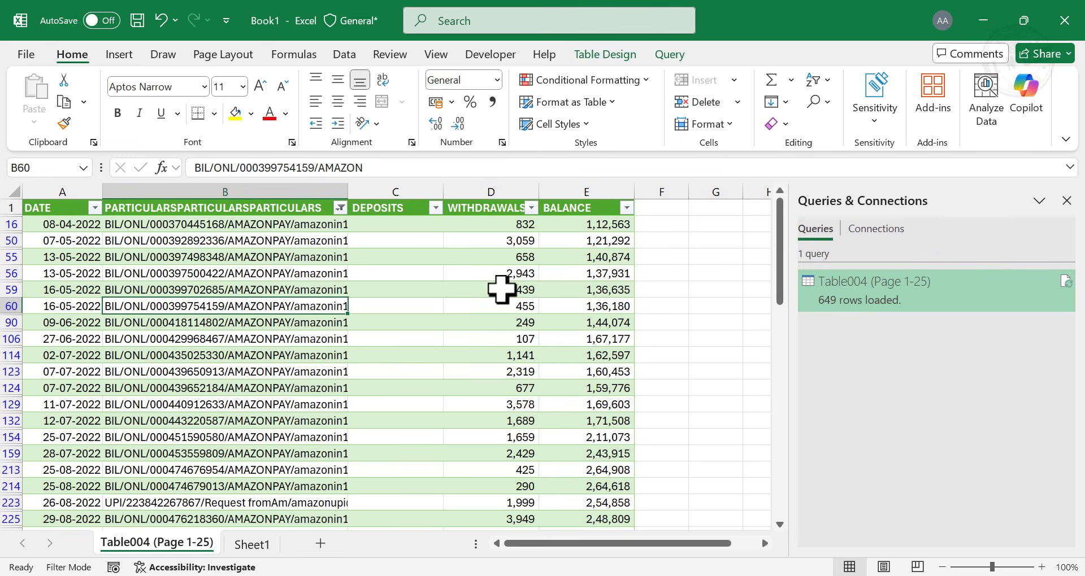
scroll(498, 363, "down", 3)
scroll(498, 363, "down", 10)
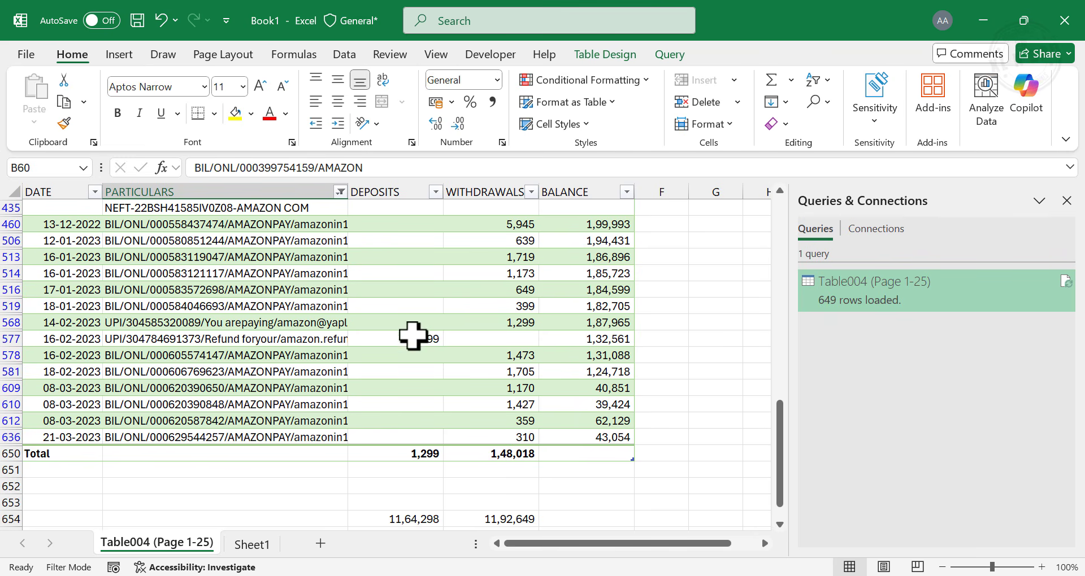
- Change the PARTICULARS filter to rows containing Pet and review the filtered totals
left_click(340, 192)
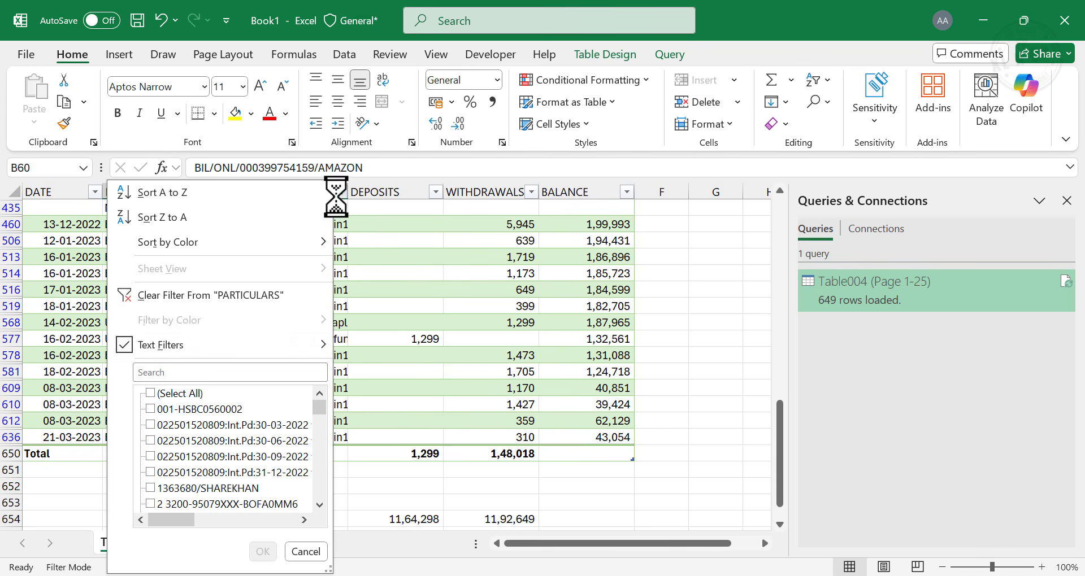
mouse_move(236, 346)
left_click(409, 449)
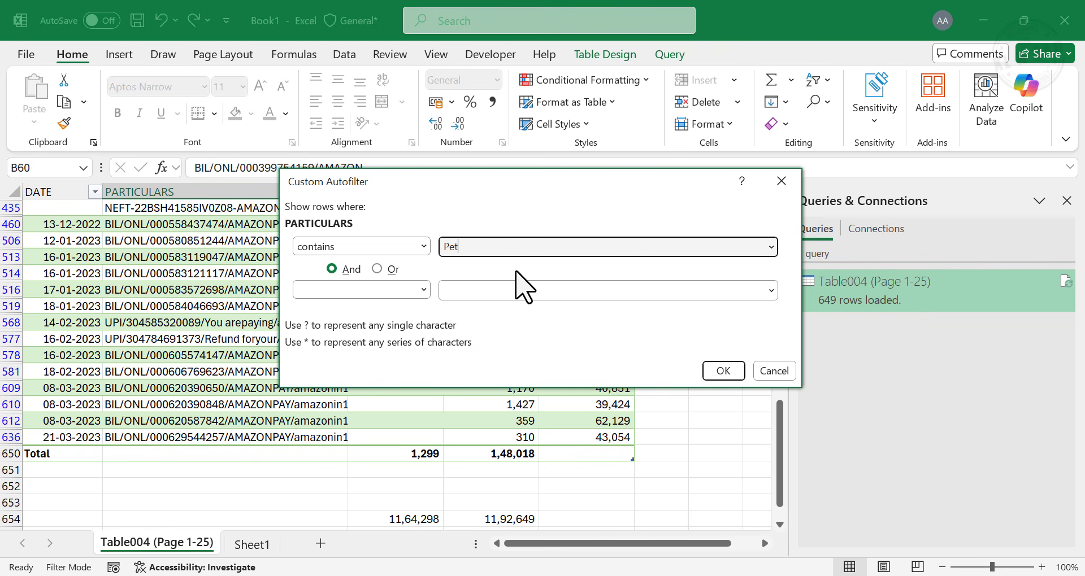
left_click(723, 372)
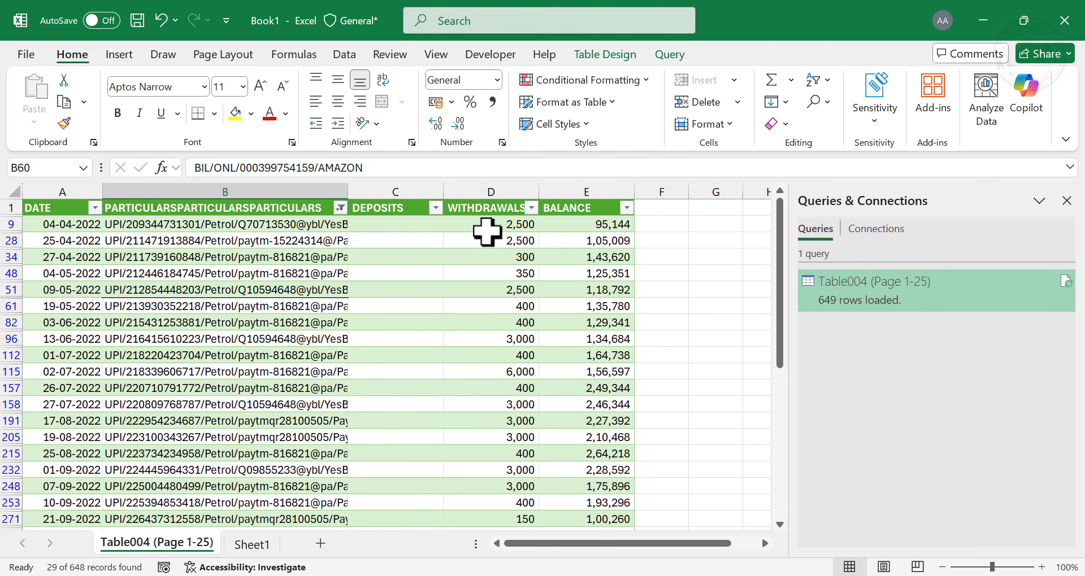
scroll(491, 282, "down", 6)
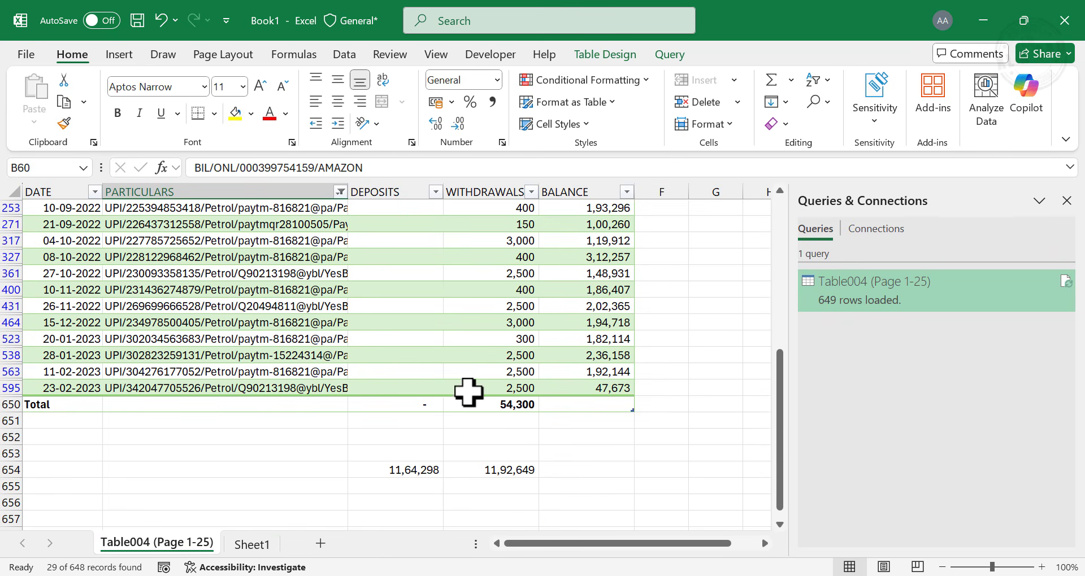
scroll(497, 419, "up", 7)
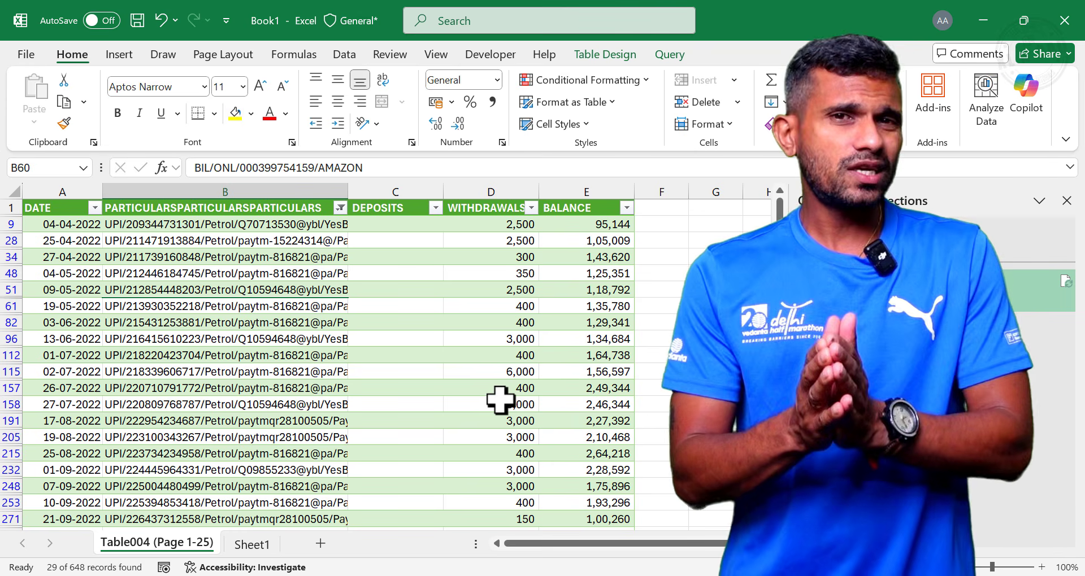